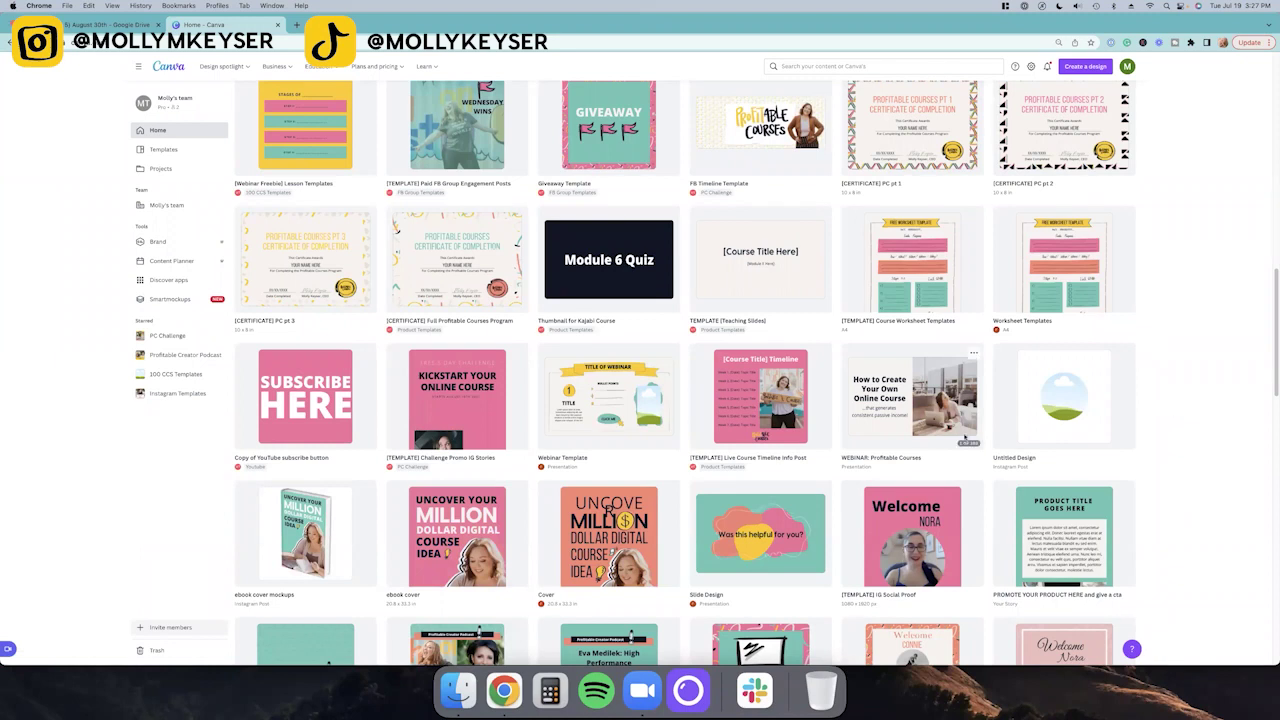
Open the WEBINAR: Profitable Courses deck in a new tab and page through its opening slides
{"action": "left_click", "coordinate": [943, 430]}
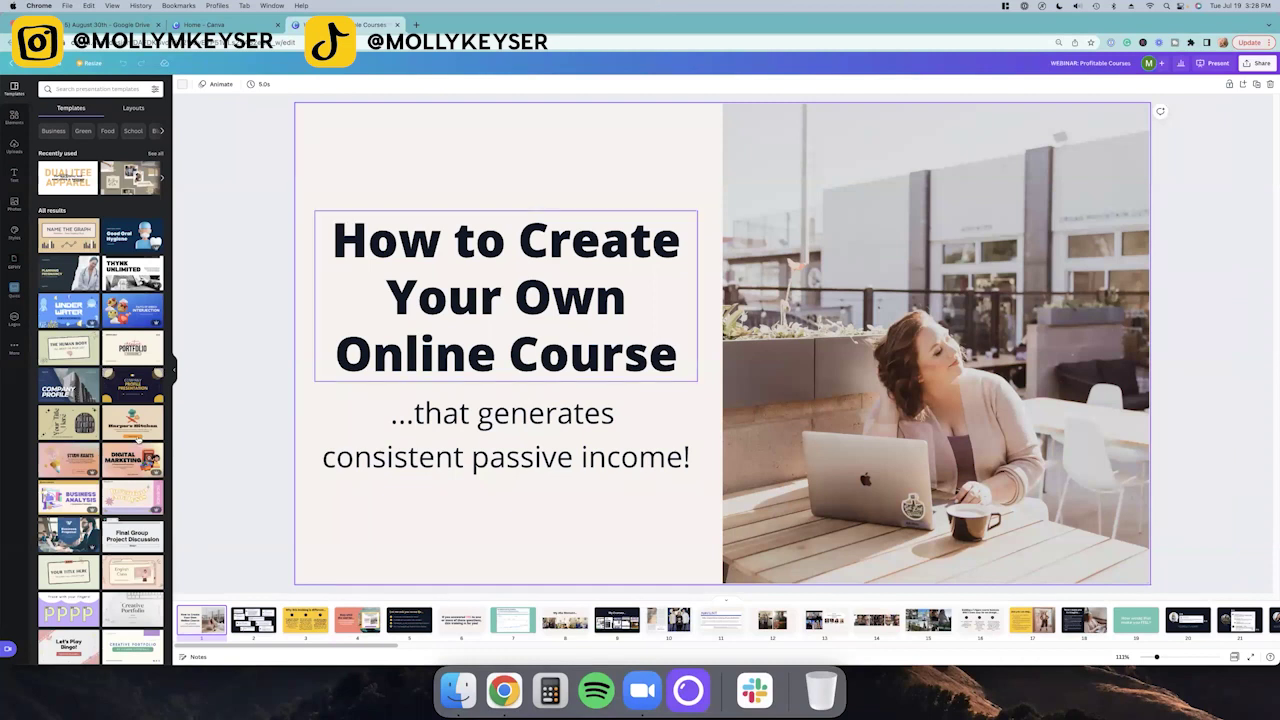
{"action": "key", "text": "Down"}
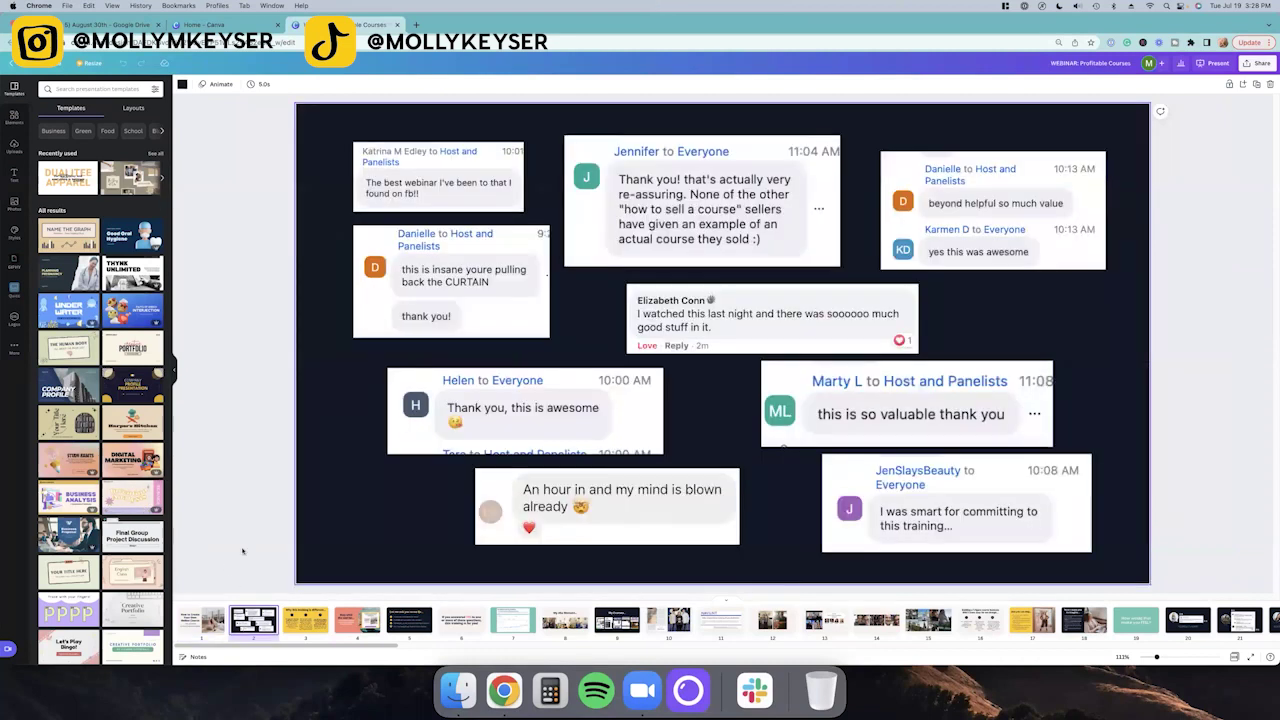
{"action": "key", "text": "Down"}
{"action": "key", "text": "Down"}
{"action": "key", "text": "Down"}
{"action": "key", "text": "Down"}
{"action": "key", "text": "Down"}
{"action": "key", "text": "Down"}
{"action": "key", "text": "Down"}
{"action": "key", "text": "Down"}
{"action": "key", "text": "Down"}
{"action": "key", "text": "Down"}
{"action": "key", "text": "Down"}
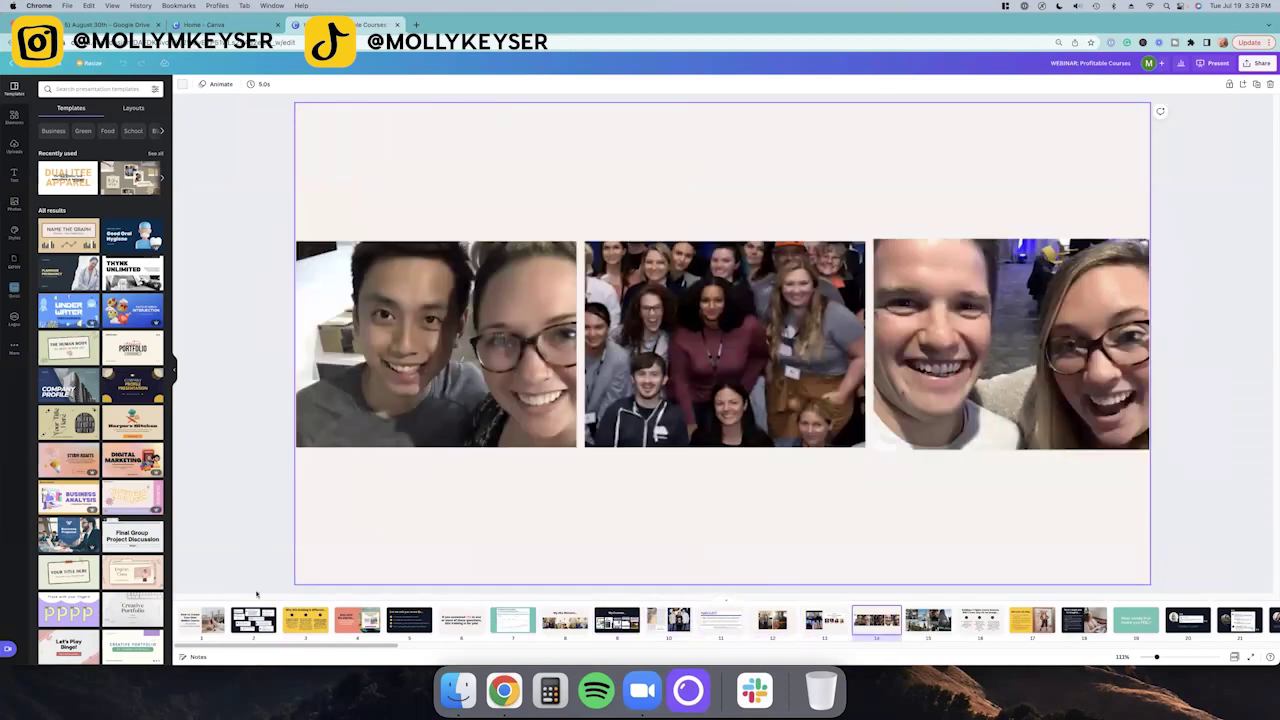
{"action": "left_click_drag", "start_coordinate": [349, 647], "coordinate": [1161, 605]}
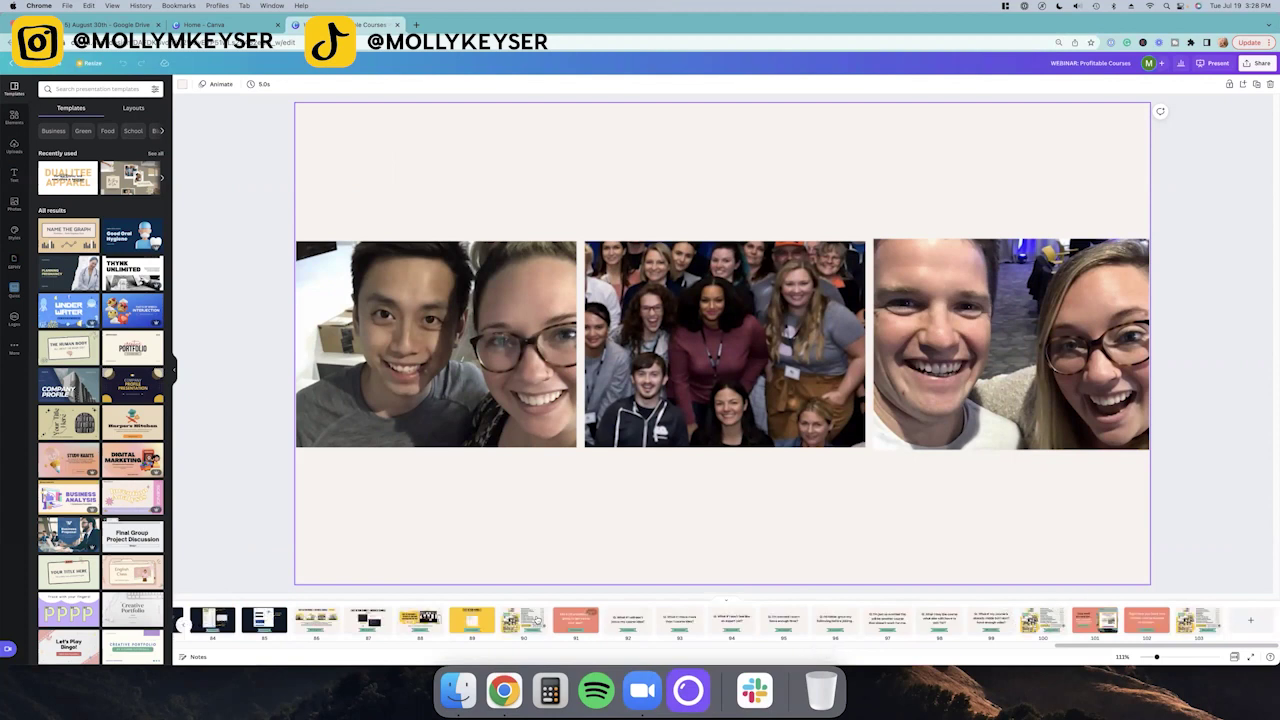
{"action": "left_click_drag", "start_coordinate": [1093, 647], "coordinate": [806, 644]}
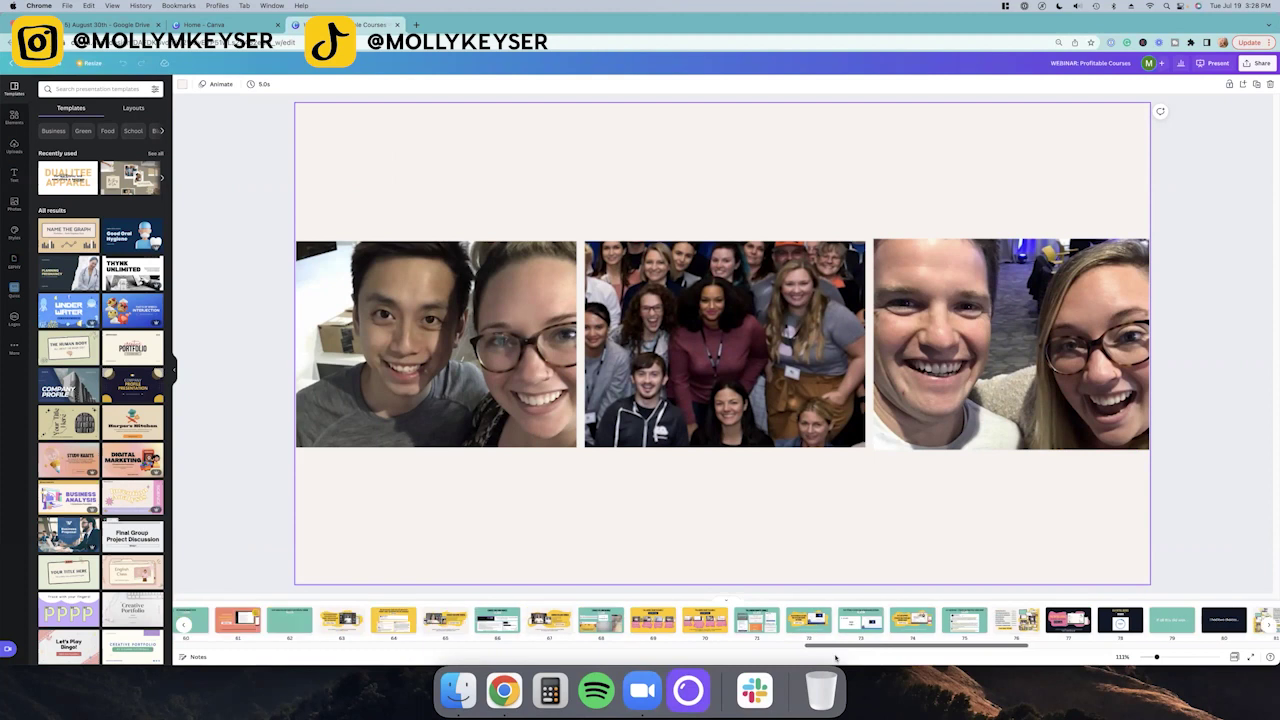
View the Following Growth Bundle and 7 Figure Passive Course Roadmap slides, then return to Home
{"action": "left_click", "coordinate": [806, 620]}
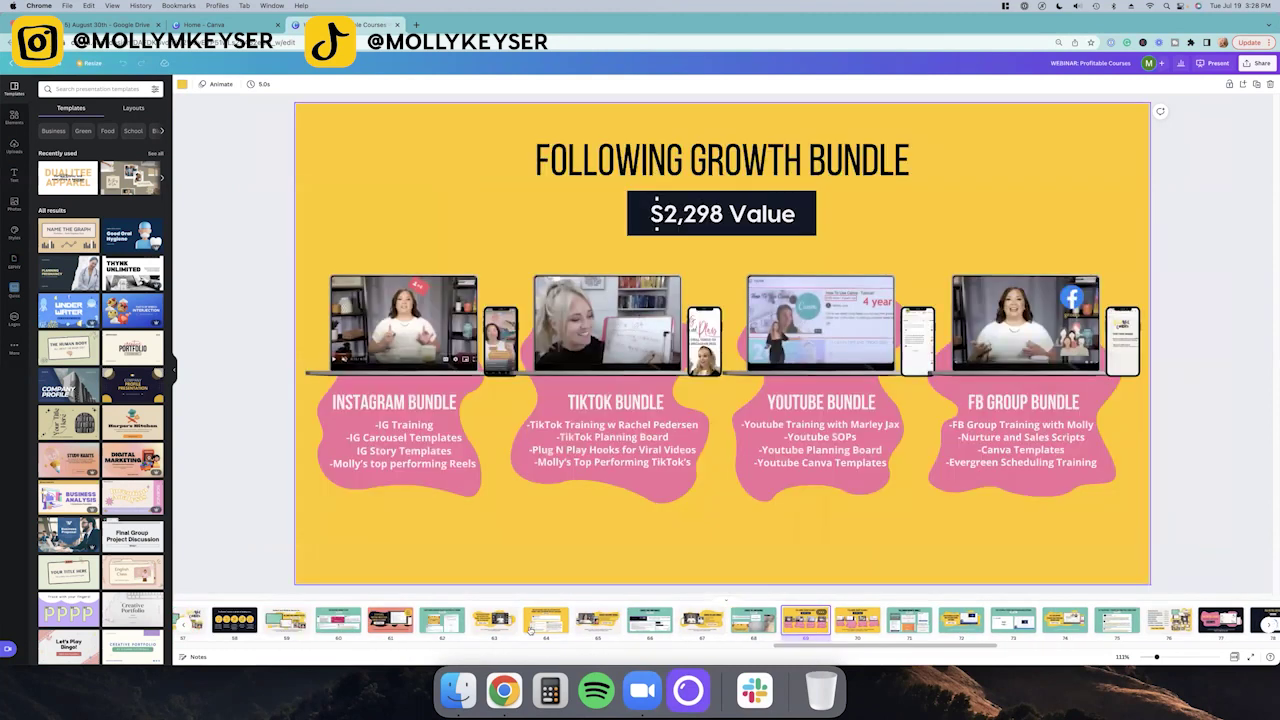
{"action": "scroll", "coordinate": [600, 630], "scroll_direction": "left", "scroll_amount": 10}
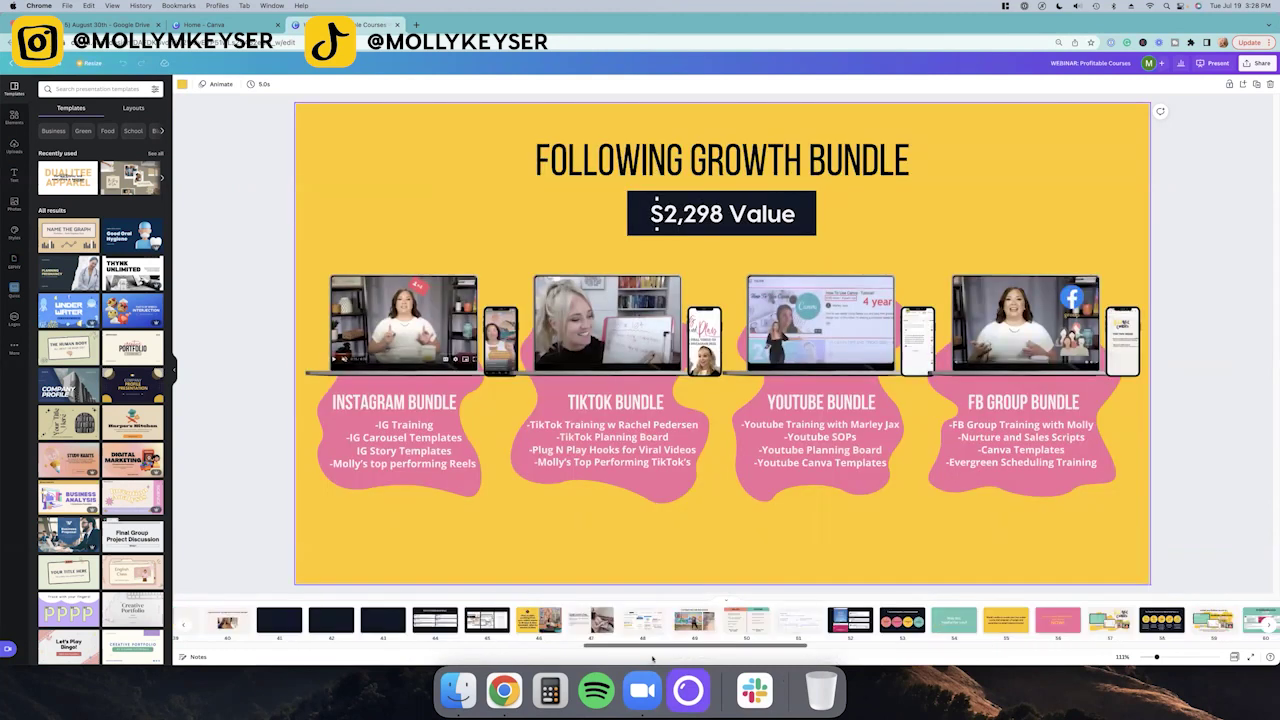
{"action": "left_click", "coordinate": [901, 628]}
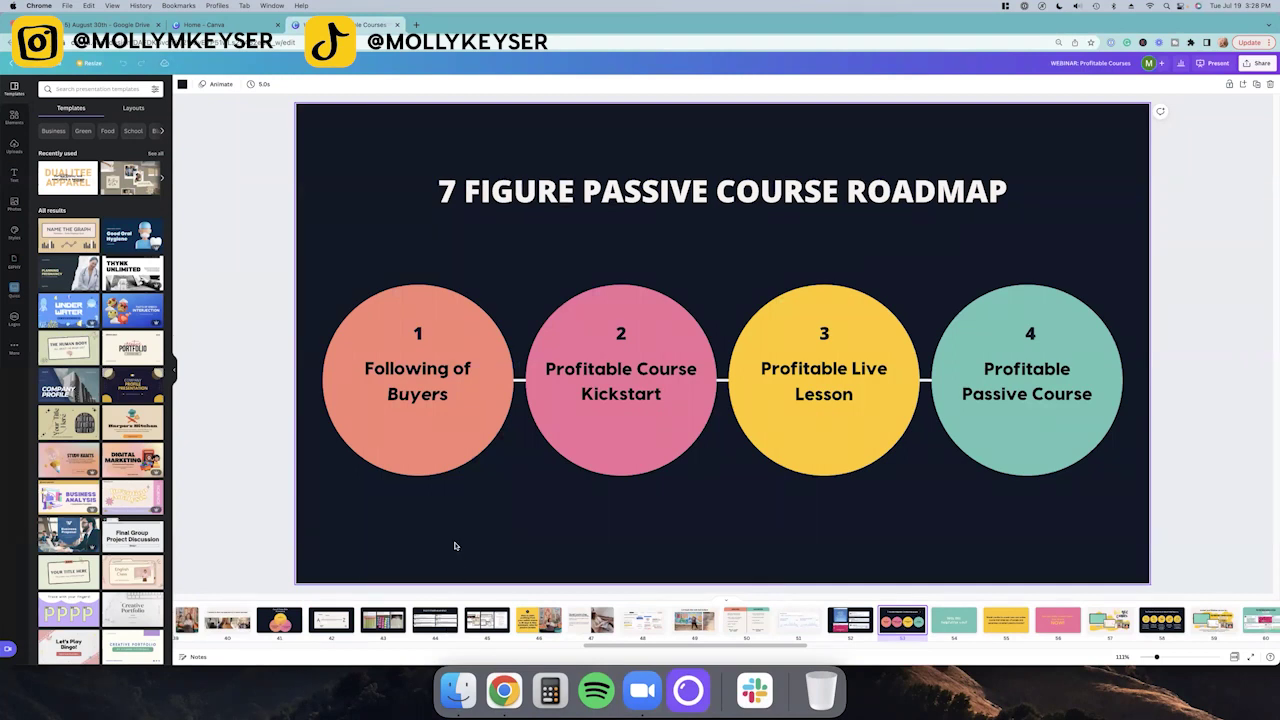
{"action": "scroll", "coordinate": [420, 620], "scroll_direction": "left", "scroll_amount": 15}
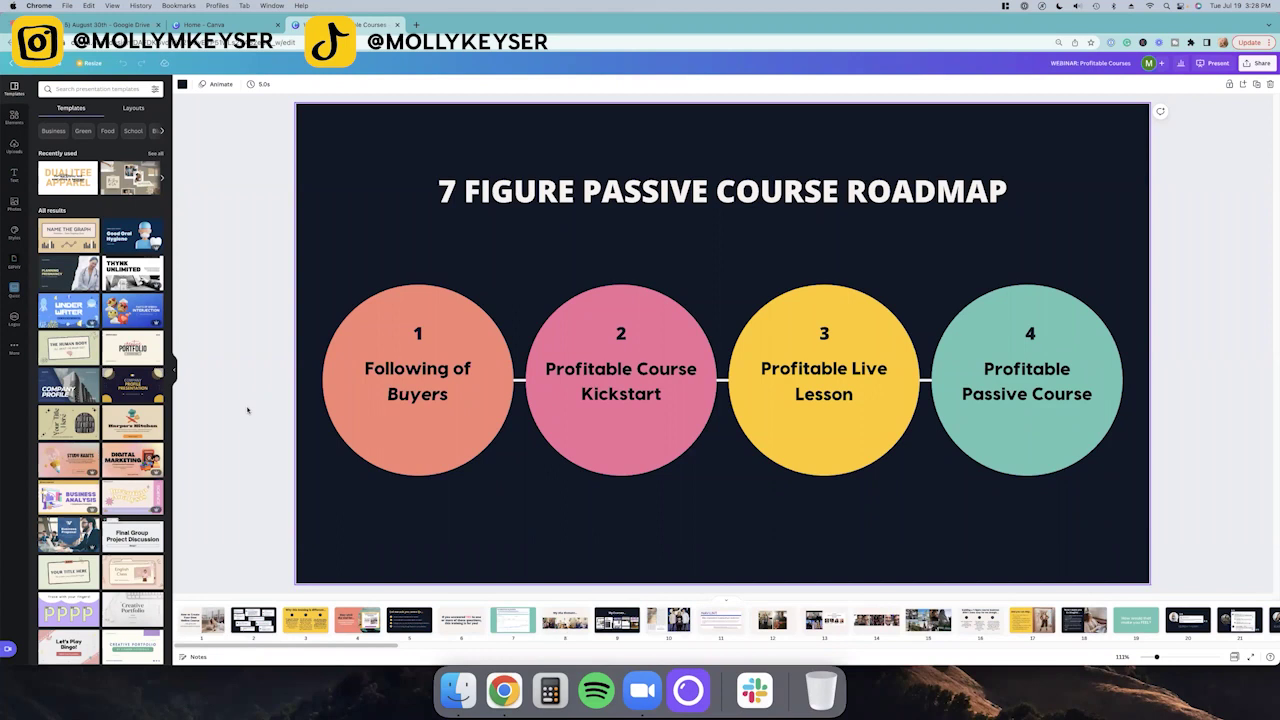
{"action": "key", "text": "ctrl+shift+Tab"}
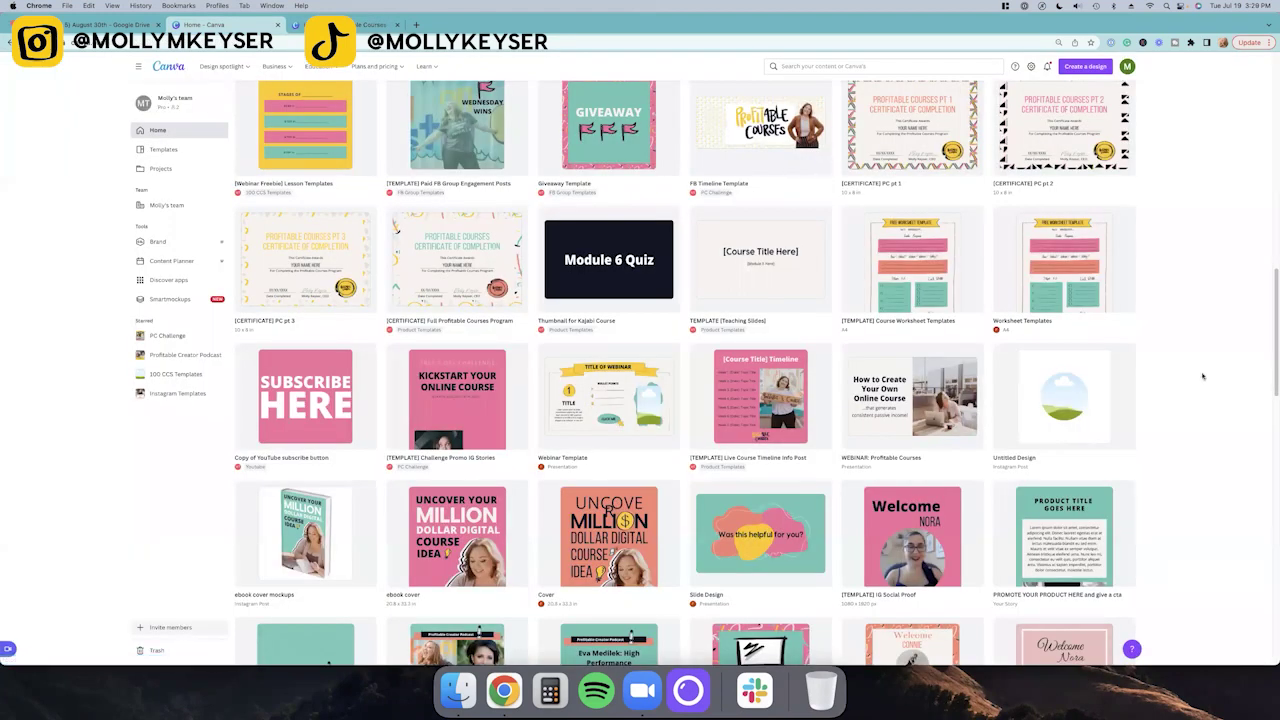
Start a new presentation with the pastel Digital Marketing template and delete its title and illustration
{"action": "scroll", "coordinate": [1203, 376], "scroll_direction": "up", "scroll_amount": 3}
{"action": "scroll", "coordinate": [1203, 376], "scroll_direction": "up", "scroll_amount": 10}
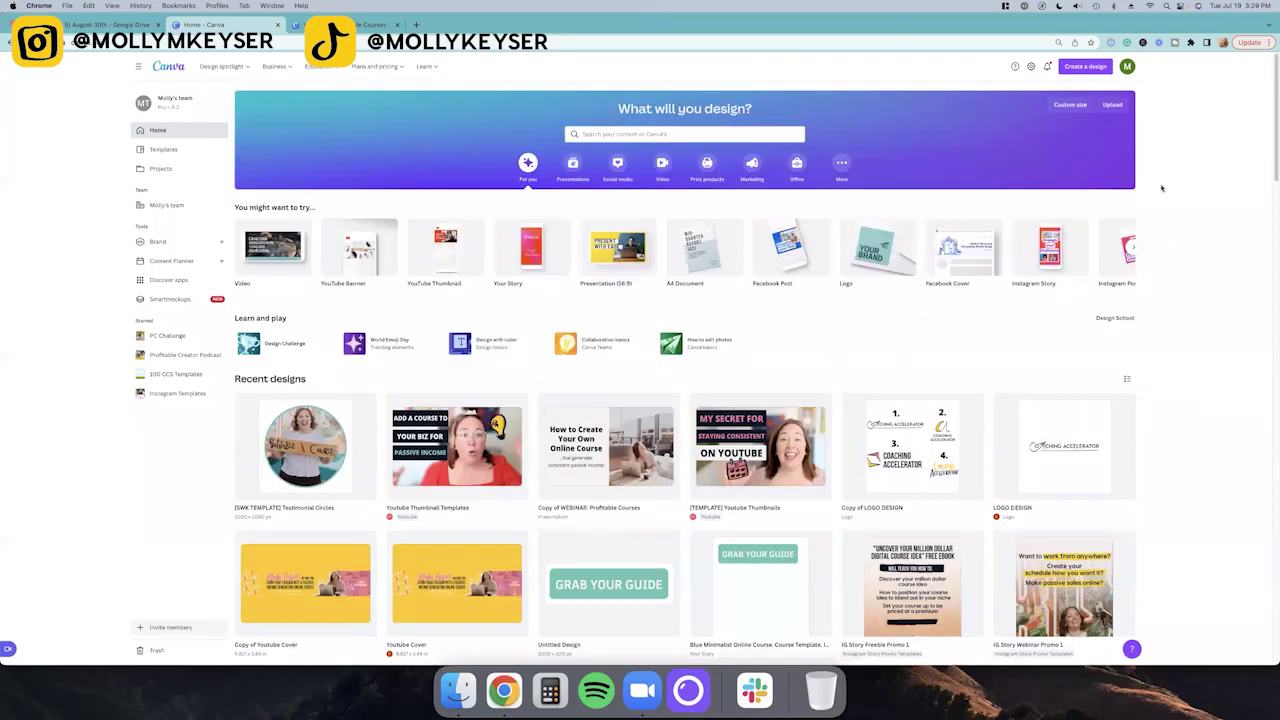
{"action": "left_click", "coordinate": [1088, 70]}
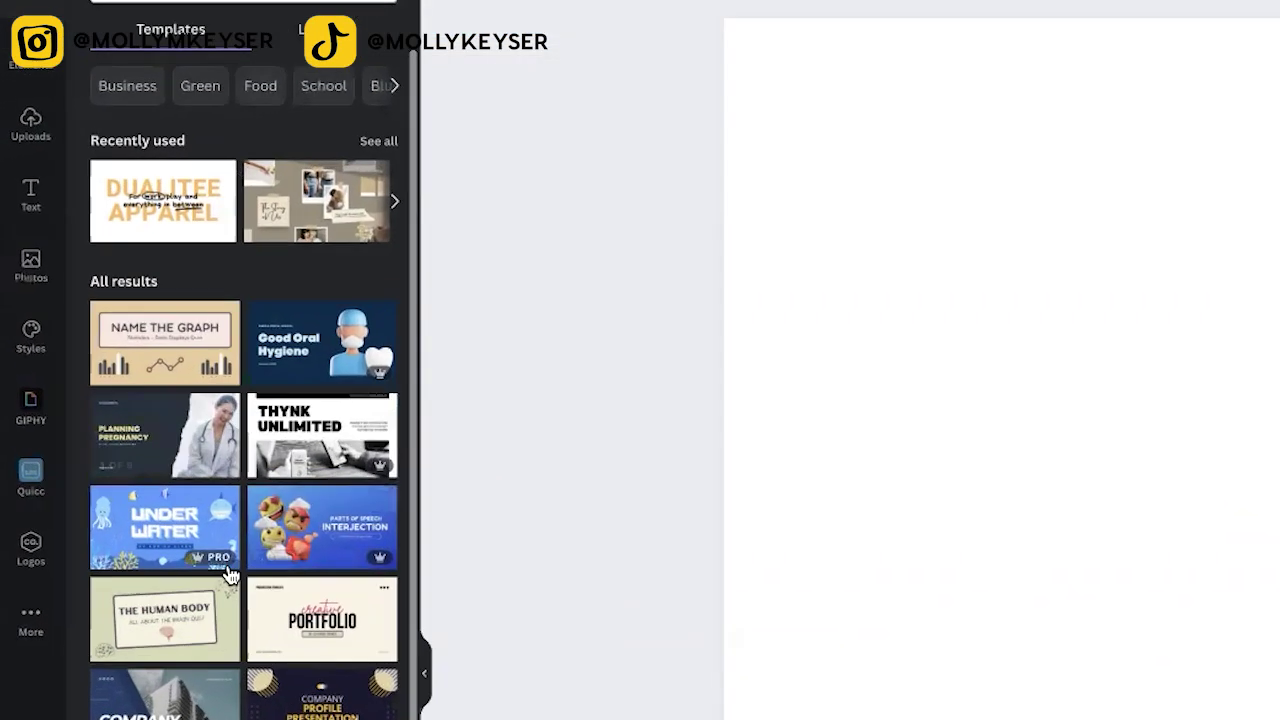
{"action": "scroll", "coordinate": [95, 327], "scroll_direction": "down", "scroll_amount": 3}
{"action": "left_click", "coordinate": [165, 620]}
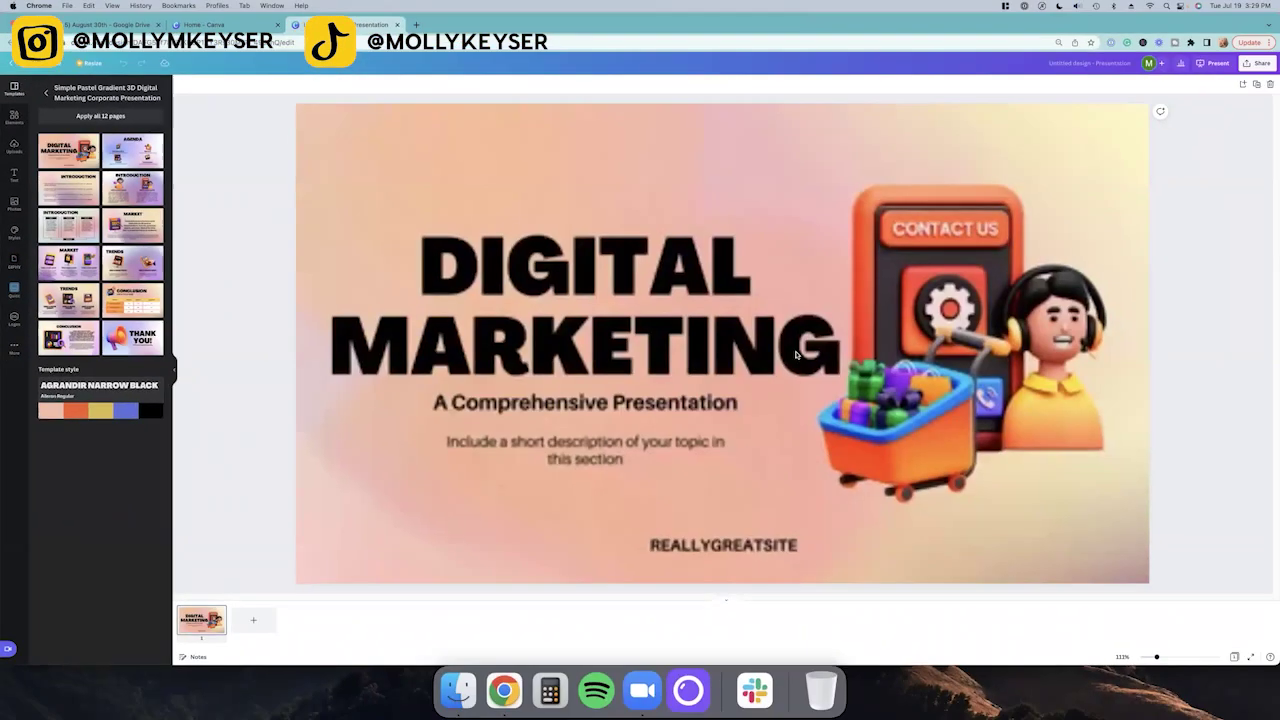
{"action": "left_click", "coordinate": [797, 355]}
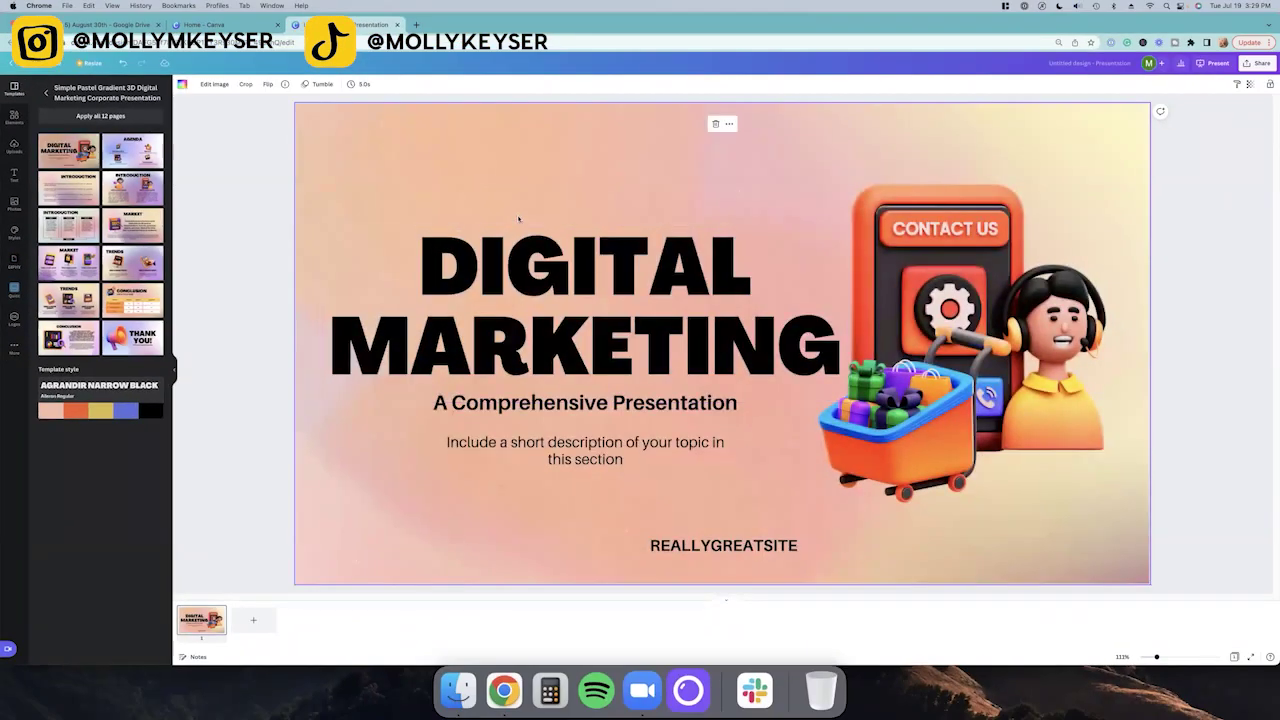
{"action": "key", "text": "Delete"}
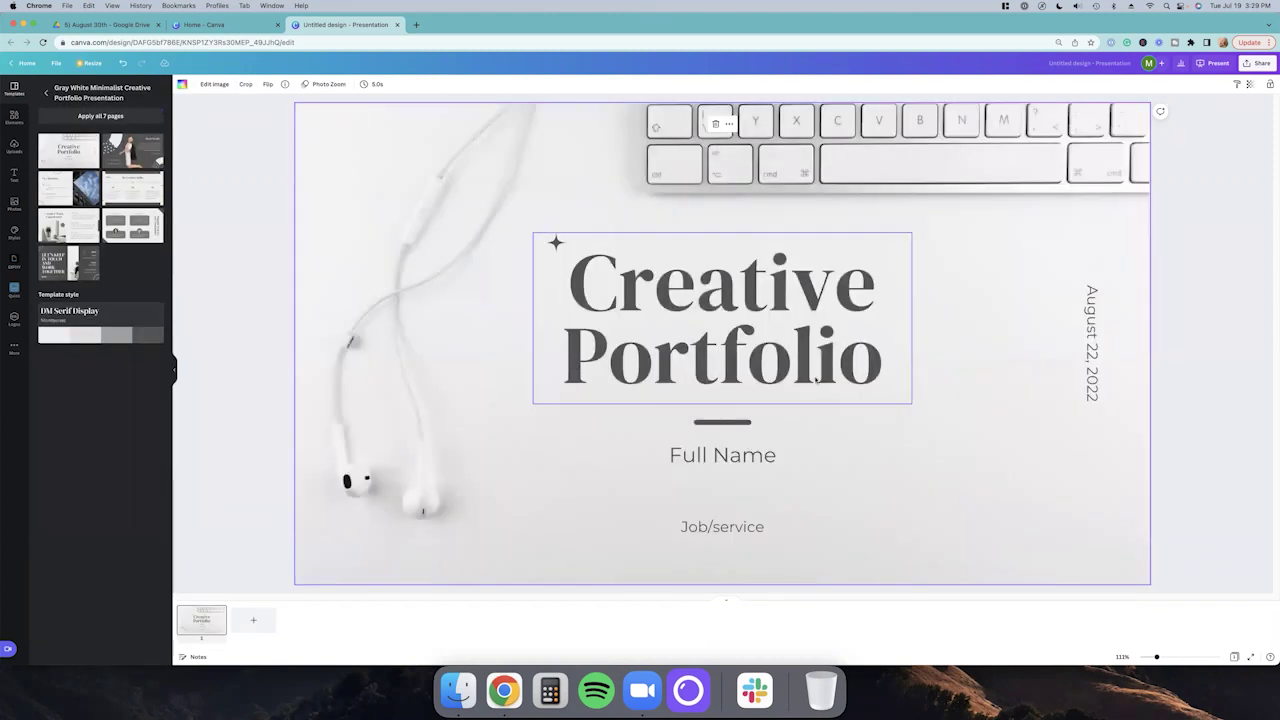
Set the Creative Portfolio title to brand font Open Sans Extra Bold, then select the title, name and job texts
{"action": "left_click", "coordinate": [815, 380]}
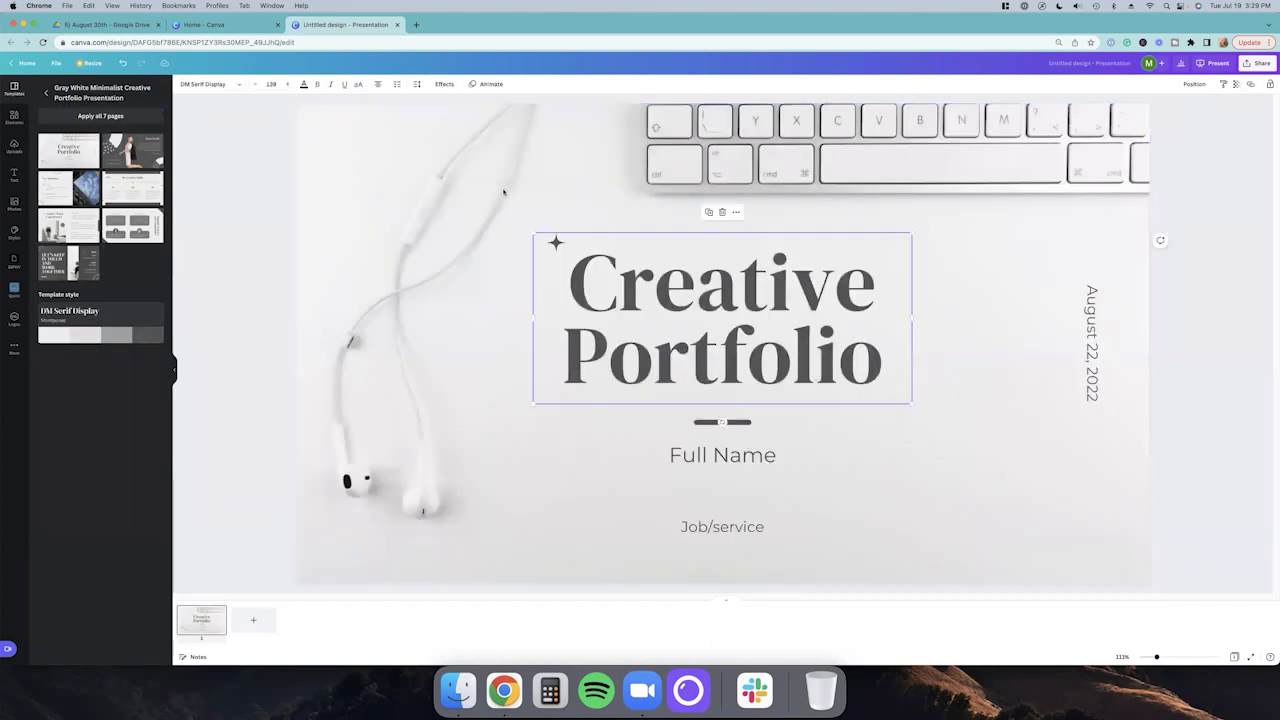
{"action": "left_click", "coordinate": [242, 86]}
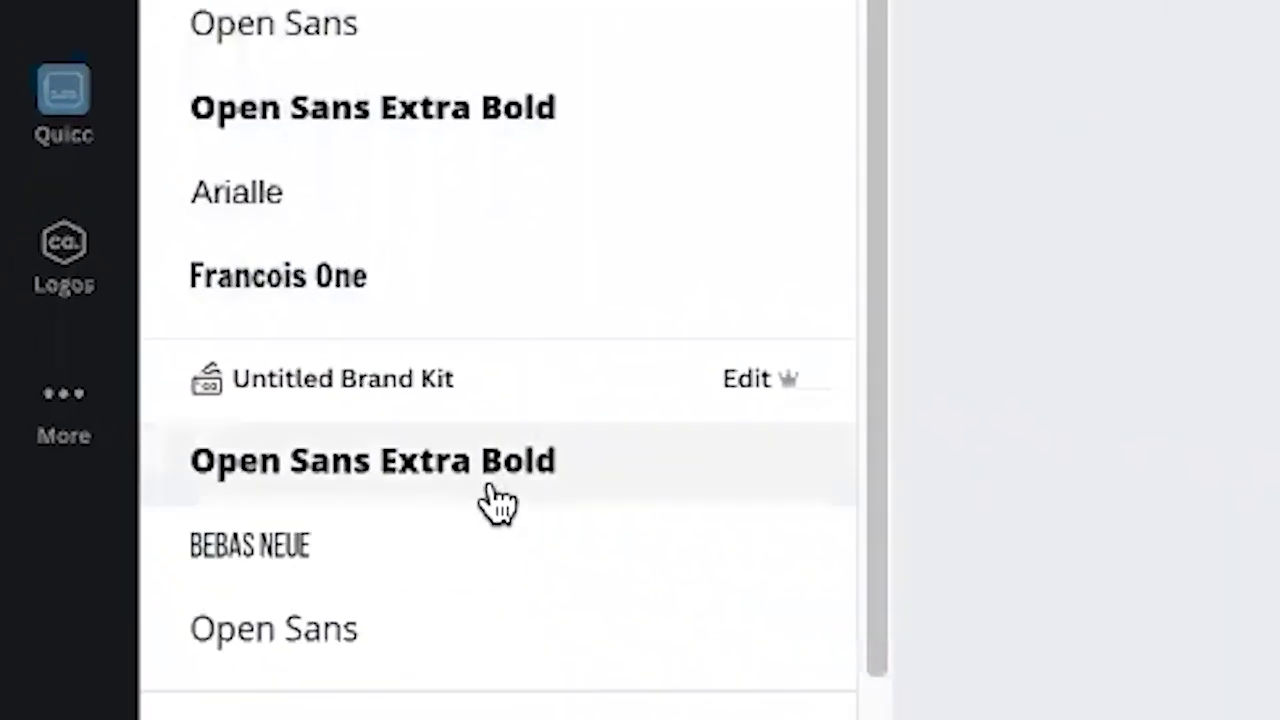
{"action": "left_click", "coordinate": [490, 498]}
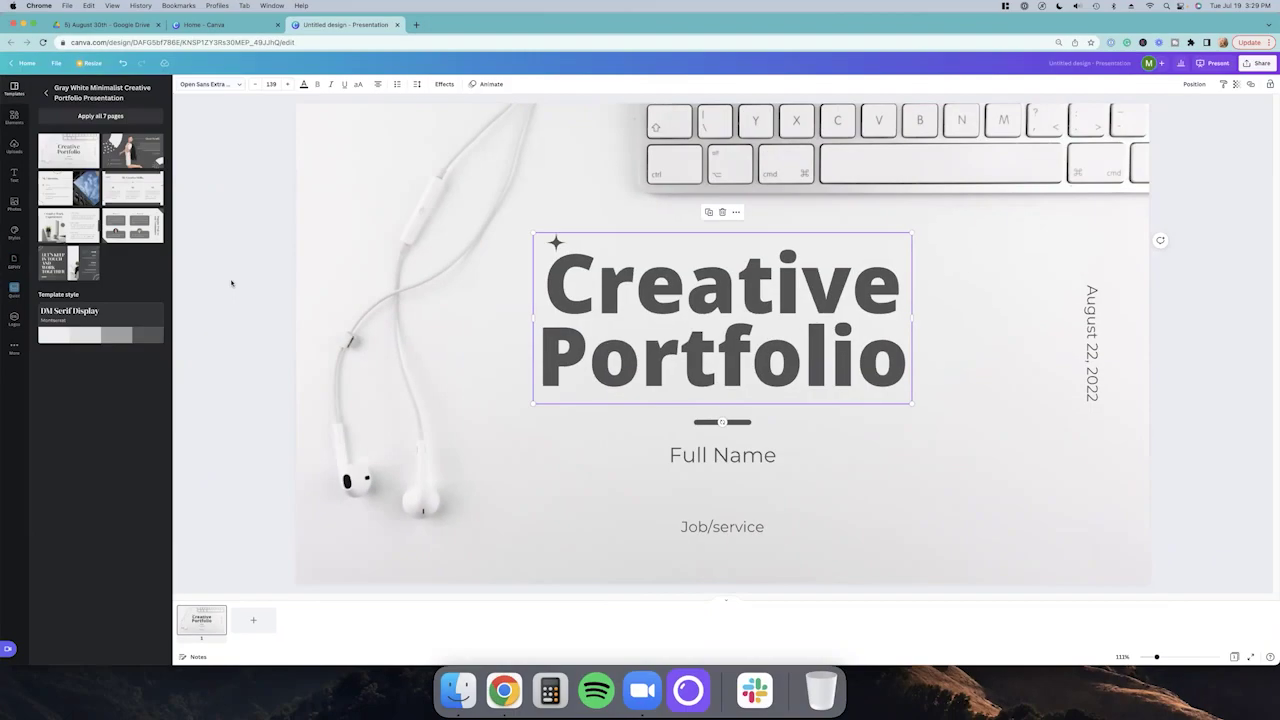
{"action": "left_click", "coordinate": [722, 455]}
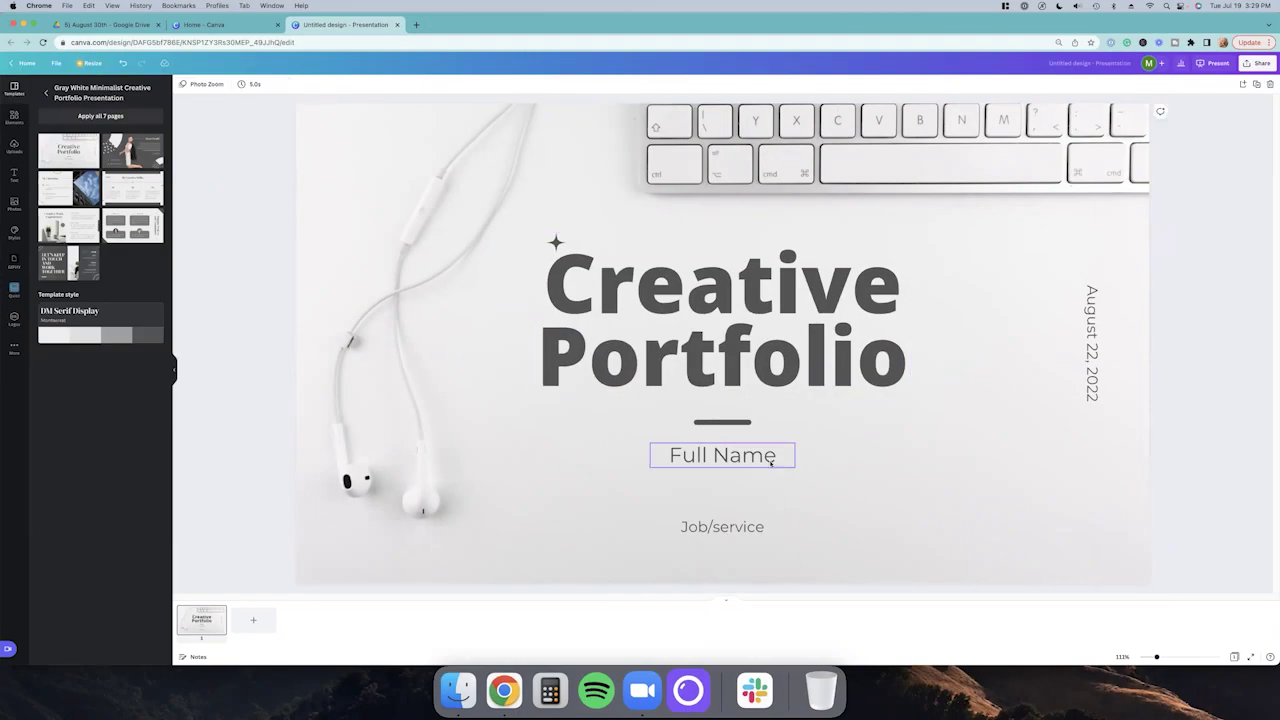
{"action": "left_click", "coordinate": [245, 241]}
{"action": "left_click_drag", "start_coordinate": [301, 174], "coordinate": [1018, 558]}
Delete the selected title, name and job texts from the slide
{"action": "key", "text": "Delete"}
{"action": "key", "text": "Delete"}
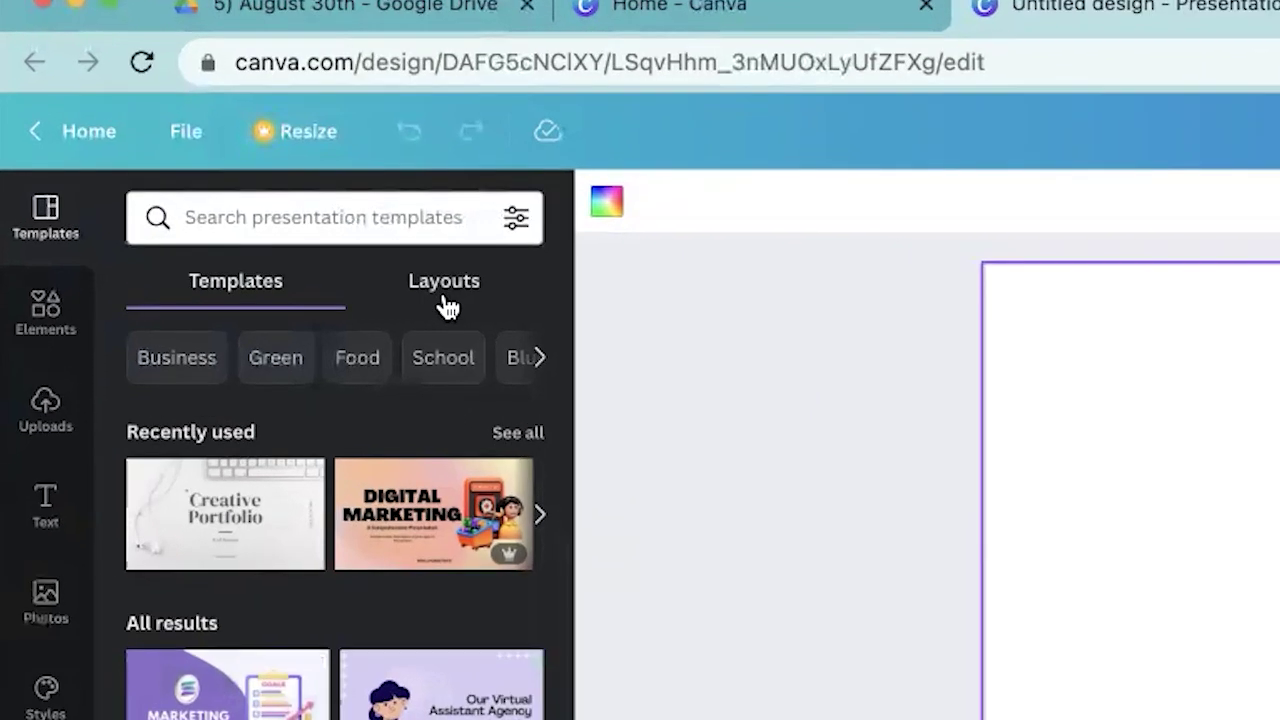
Switch the Templates panel to Layouts, browse them, and show the Auto/Brand colour style options
{"action": "left_click", "coordinate": [447, 307]}
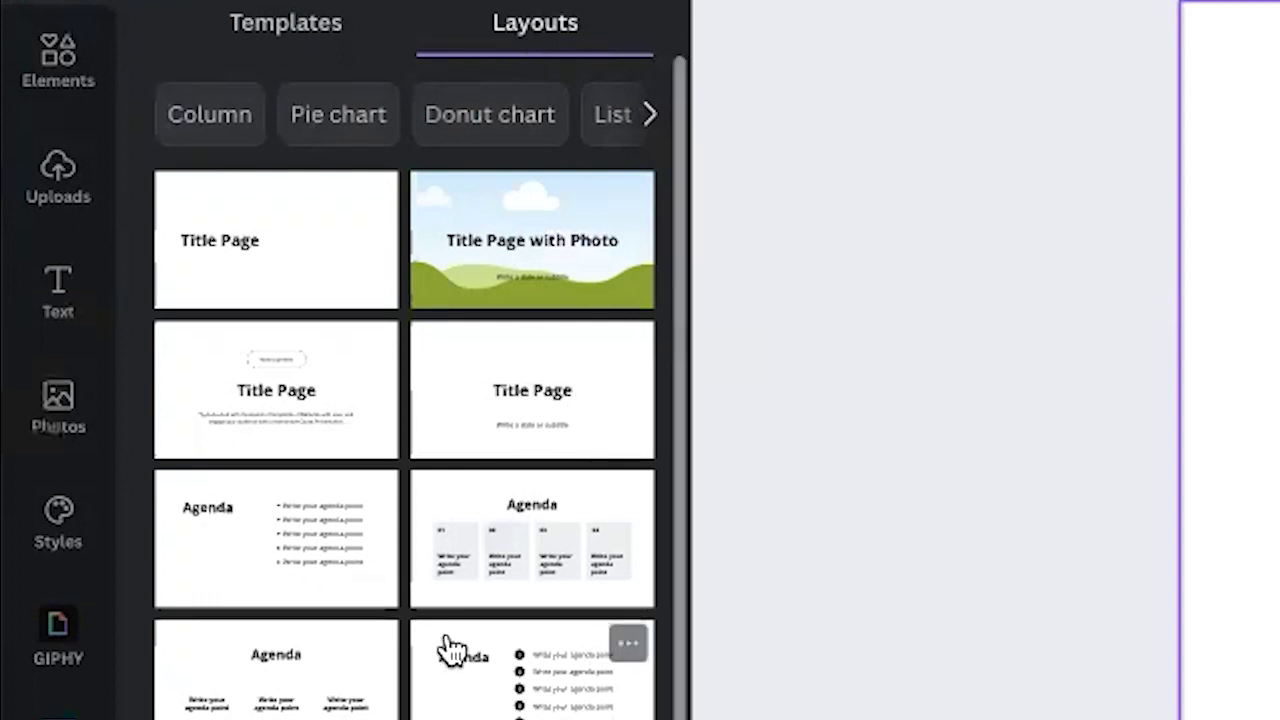
{"action": "scroll", "coordinate": [443, 651], "scroll_direction": "down", "scroll_amount": 1}
{"action": "scroll", "coordinate": [443, 645], "scroll_direction": "down", "scroll_amount": 5}
{"action": "scroll", "coordinate": [448, 645], "scroll_direction": "down", "scroll_amount": 4}
{"action": "scroll", "coordinate": [443, 651], "scroll_direction": "up", "scroll_amount": 5}
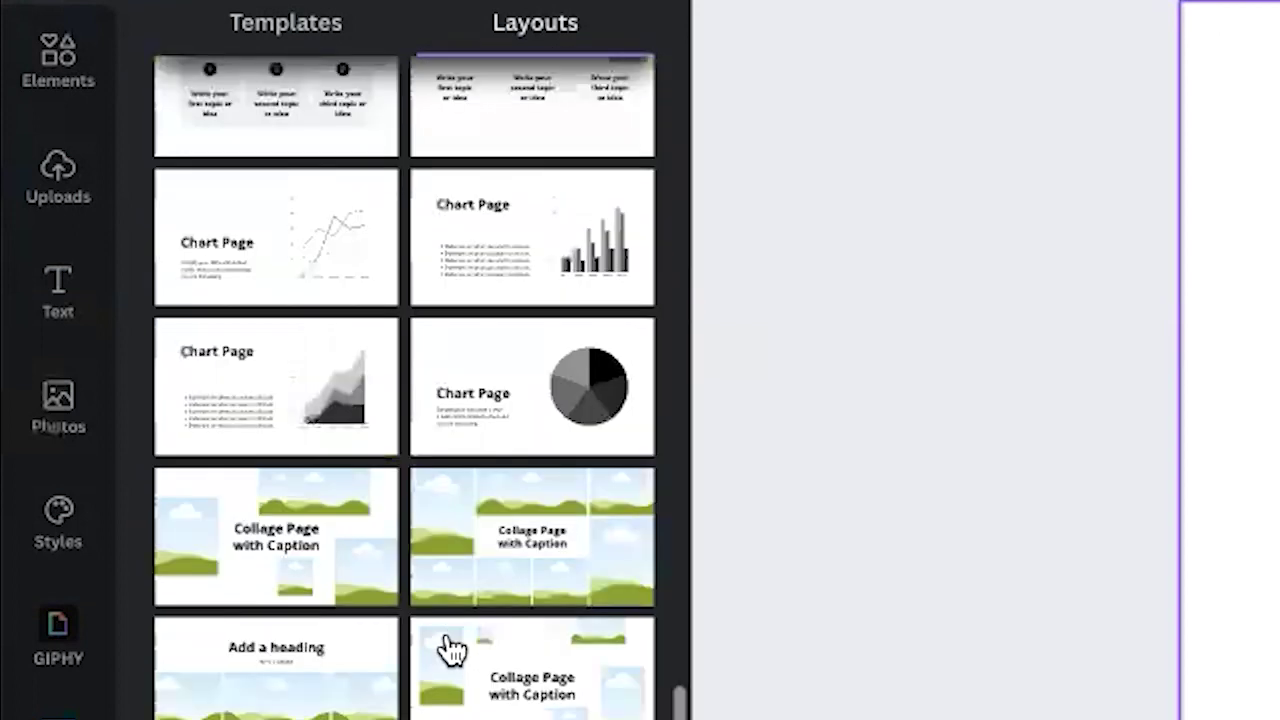
{"action": "scroll", "coordinate": [443, 651], "scroll_direction": "up", "scroll_amount": 5}
{"action": "scroll", "coordinate": [443, 655], "scroll_direction": "up", "scroll_amount": 5}
{"action": "scroll", "coordinate": [443, 655], "scroll_direction": "up", "scroll_amount": 10}
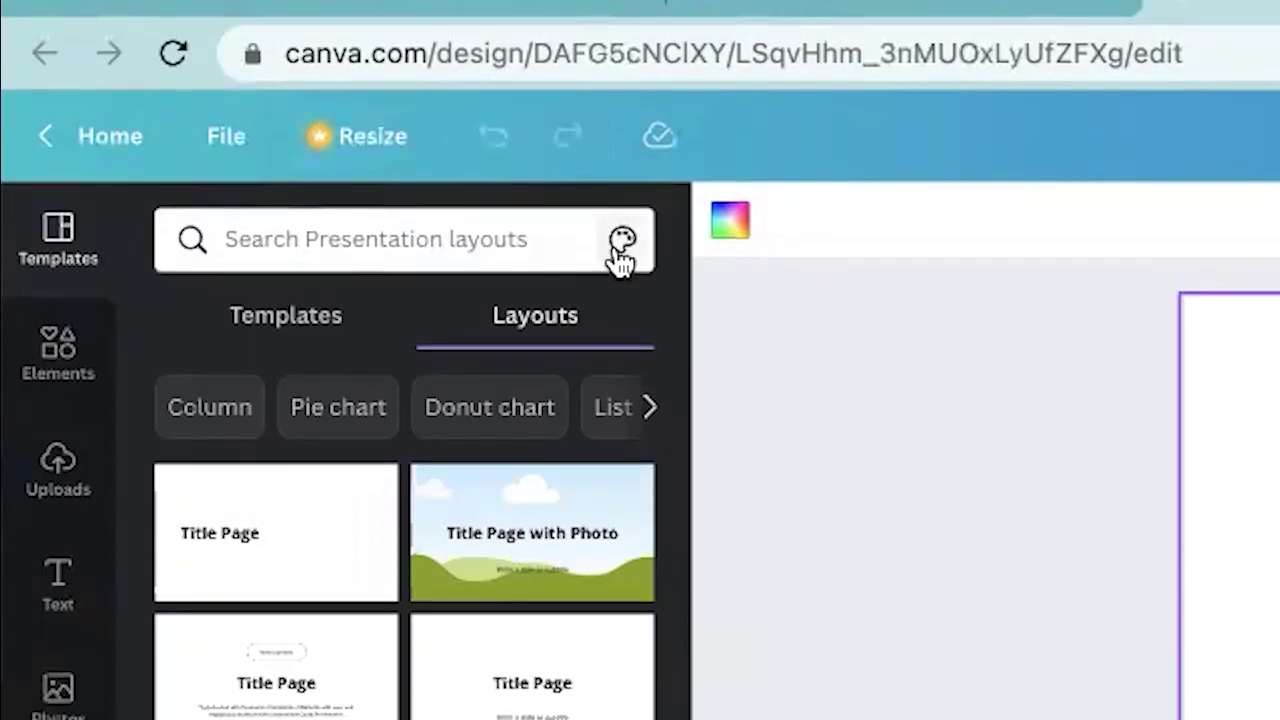
{"action": "left_click", "coordinate": [620, 248]}
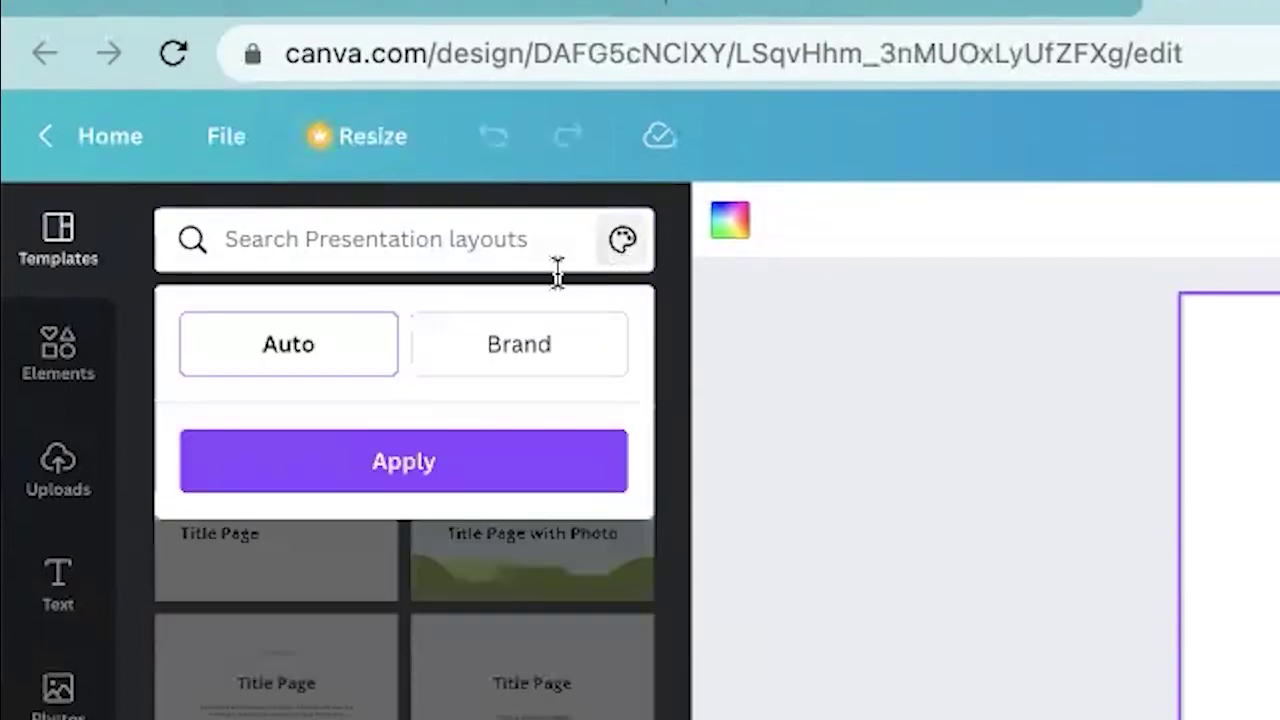
Switch layouts to brand colours, trying black, pink and teal backgrounds
{"action": "left_click", "coordinate": [518, 355]}
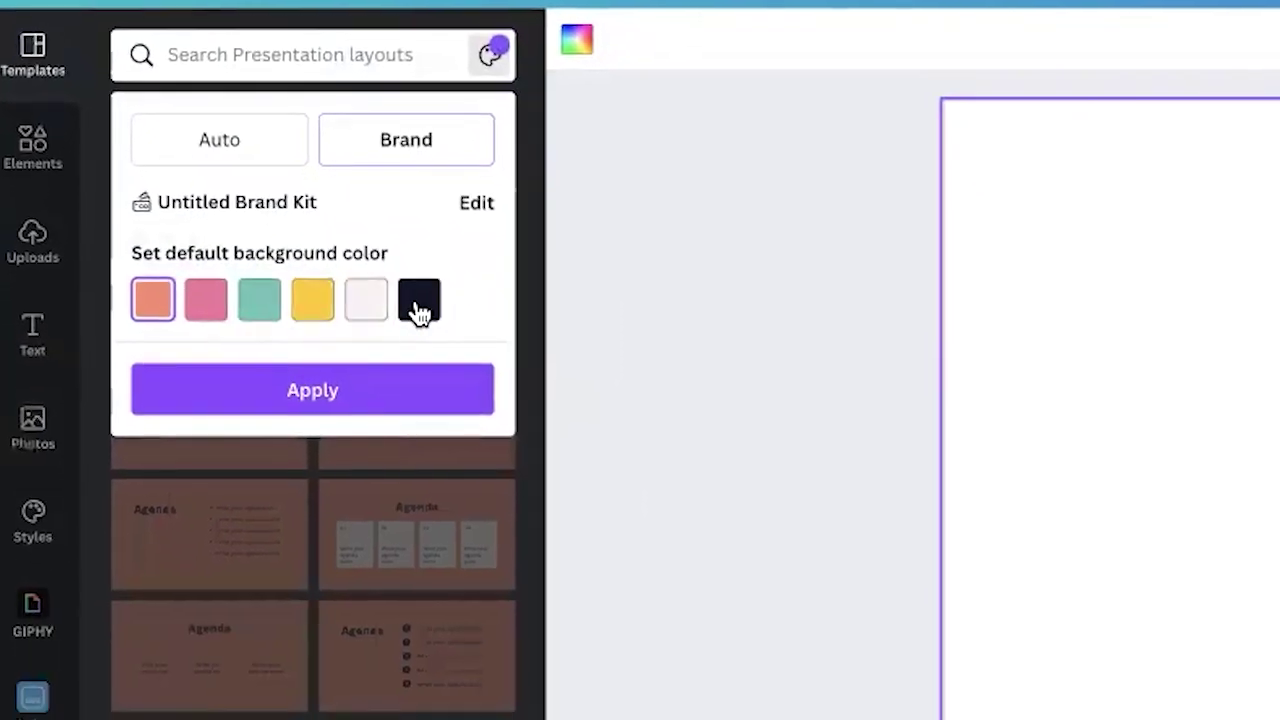
{"action": "left_click", "coordinate": [420, 310]}
{"action": "left_click", "coordinate": [397, 400]}
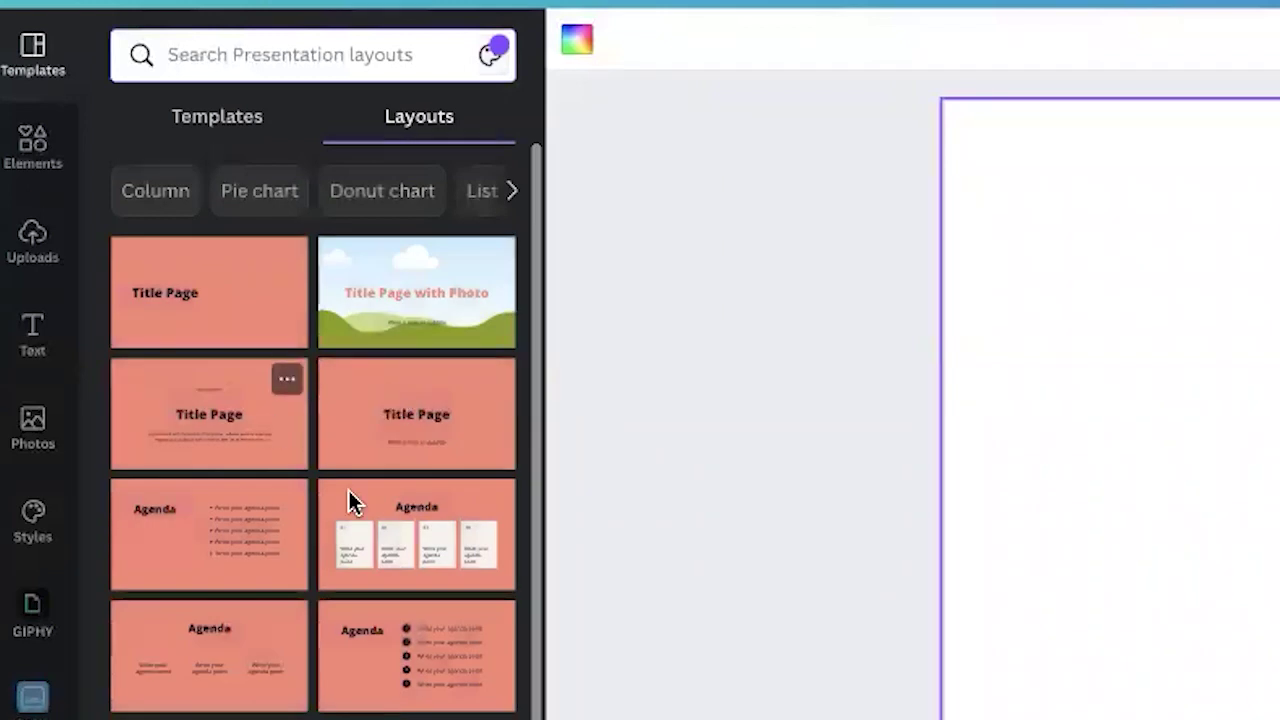
{"action": "left_click", "coordinate": [489, 55]}
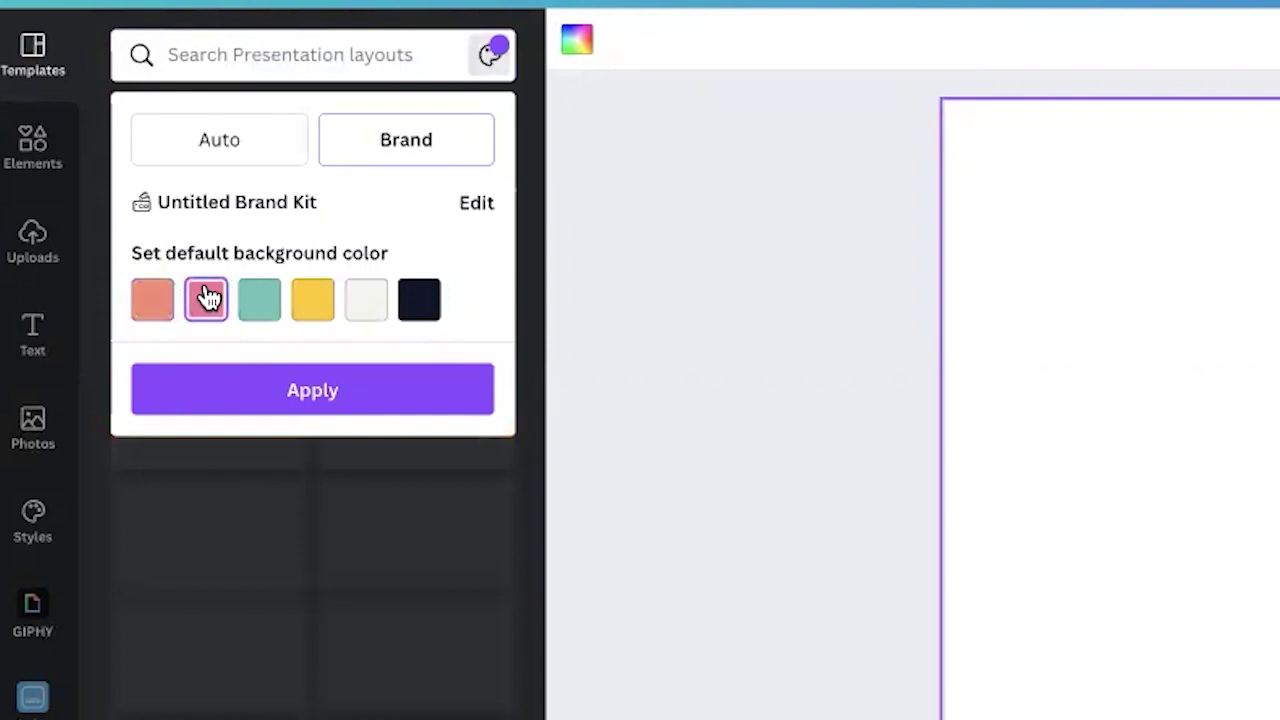
{"action": "left_click", "coordinate": [231, 400]}
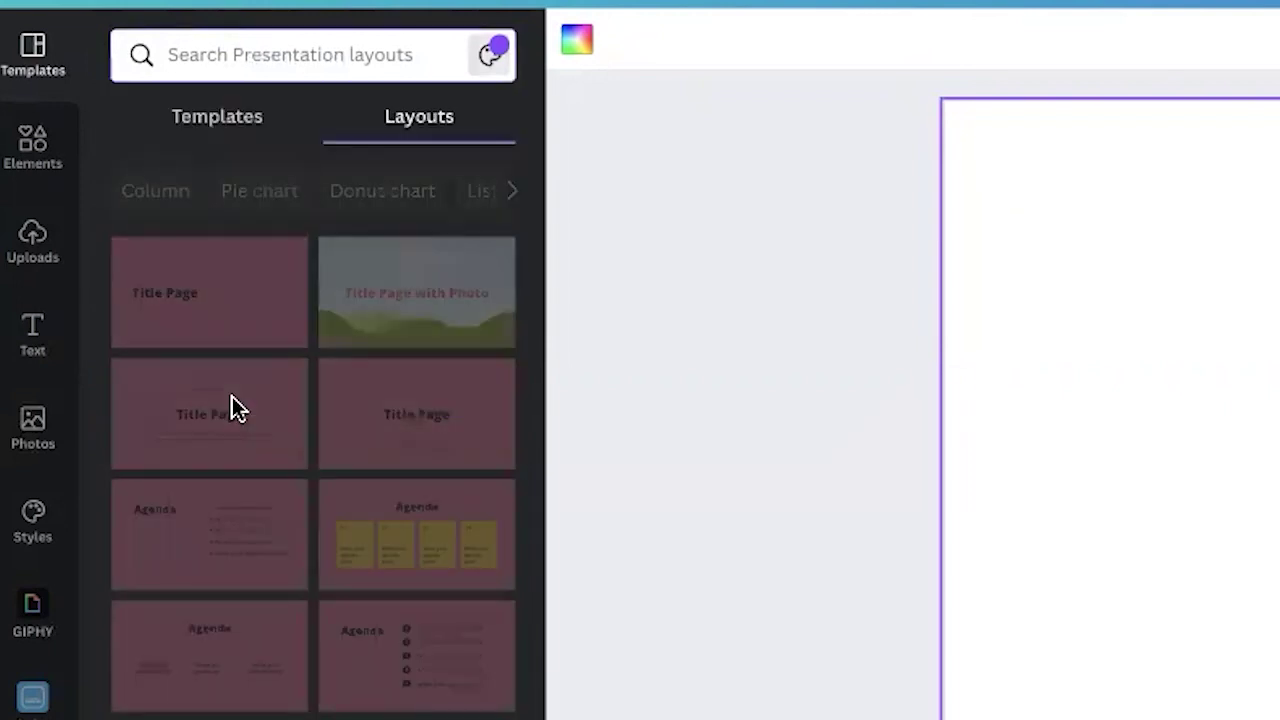
{"action": "left_click", "coordinate": [489, 55]}
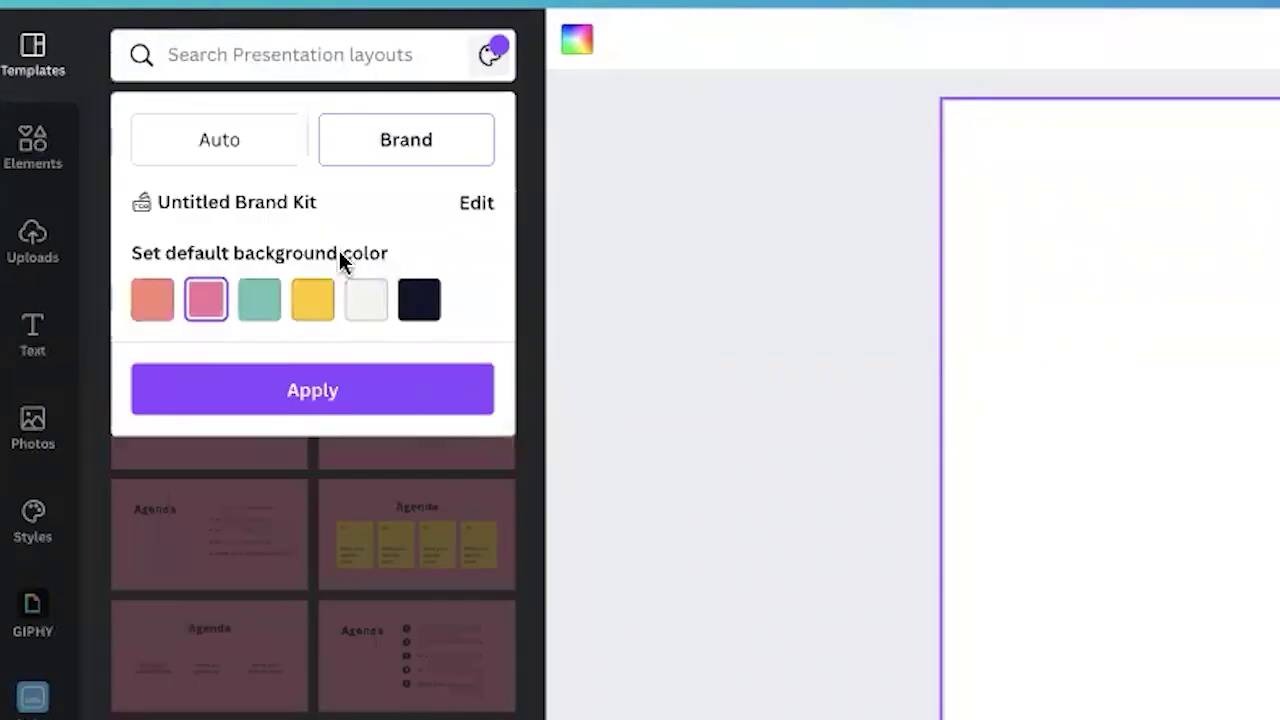
{"action": "left_click", "coordinate": [259, 299]}
{"action": "left_click", "coordinate": [397, 390]}
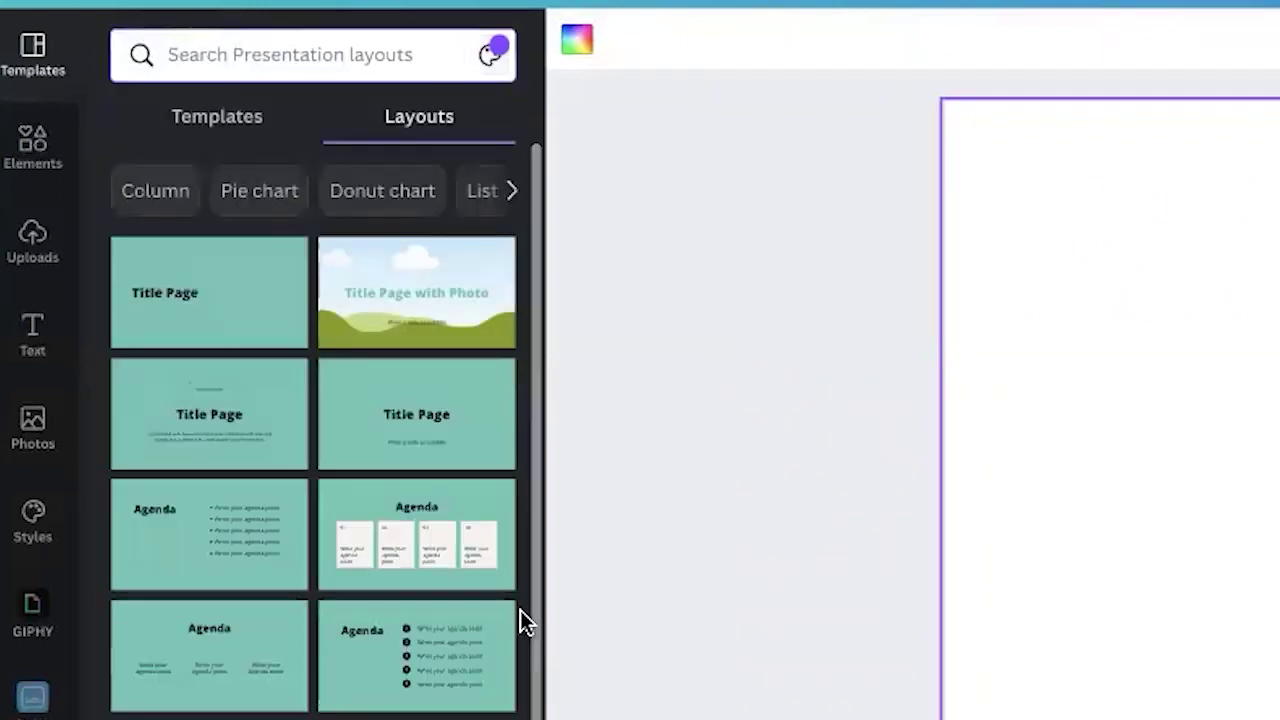
Try dark navy and yellow backgrounds, then settle on off-white for the layouts
{"action": "left_click", "coordinate": [489, 55]}
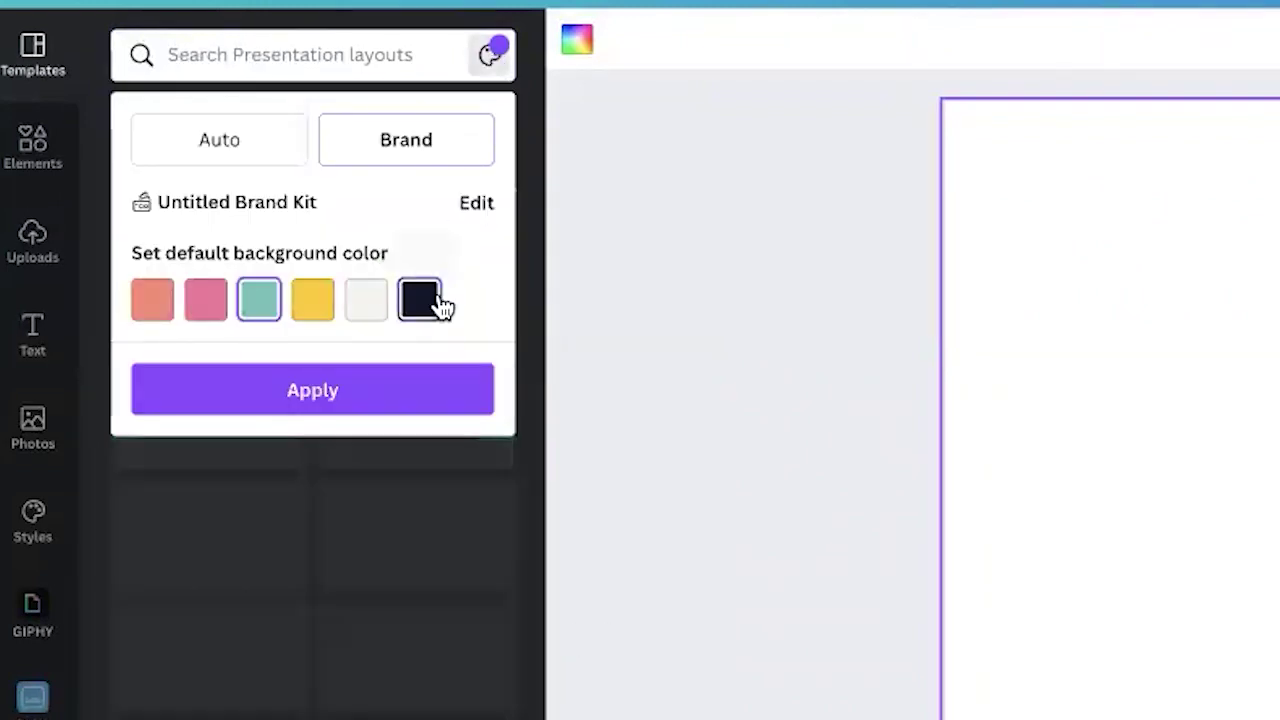
{"action": "left_click", "coordinate": [441, 301]}
{"action": "left_click", "coordinate": [403, 402]}
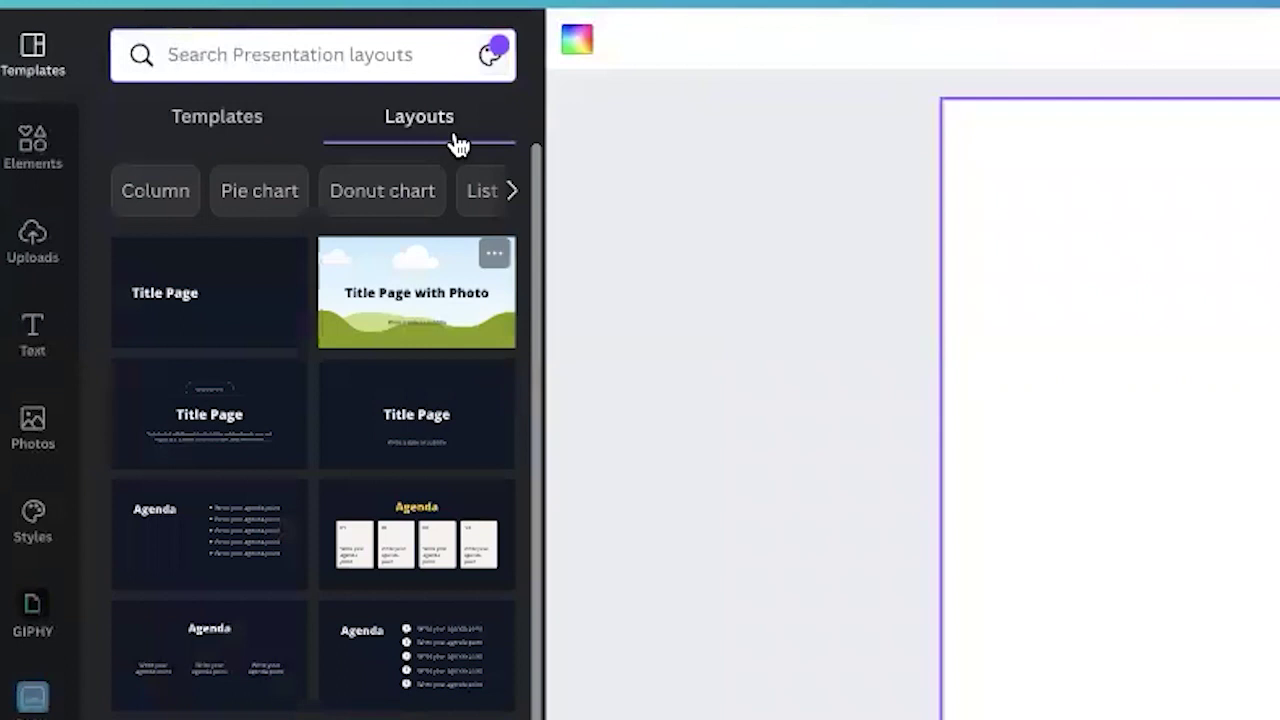
{"action": "left_click", "coordinate": [489, 55]}
{"action": "left_click", "coordinate": [366, 302]}
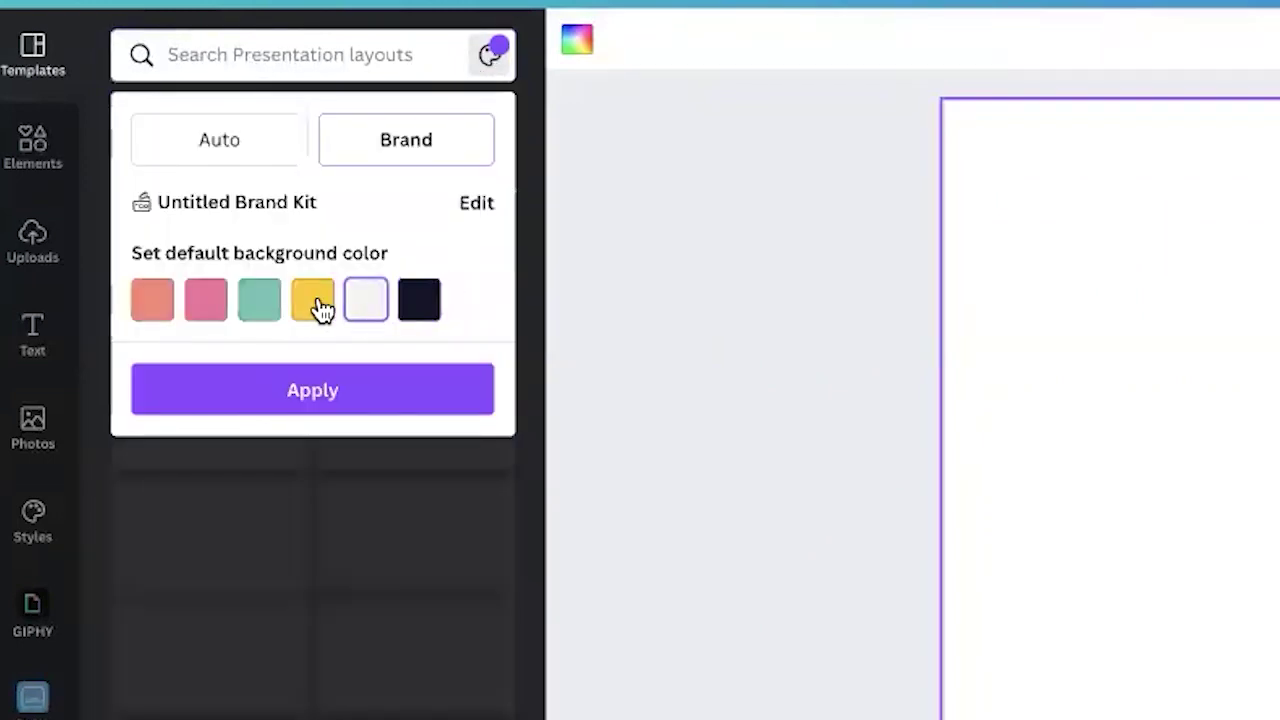
{"action": "left_click", "coordinate": [318, 303]}
{"action": "left_click", "coordinate": [361, 390]}
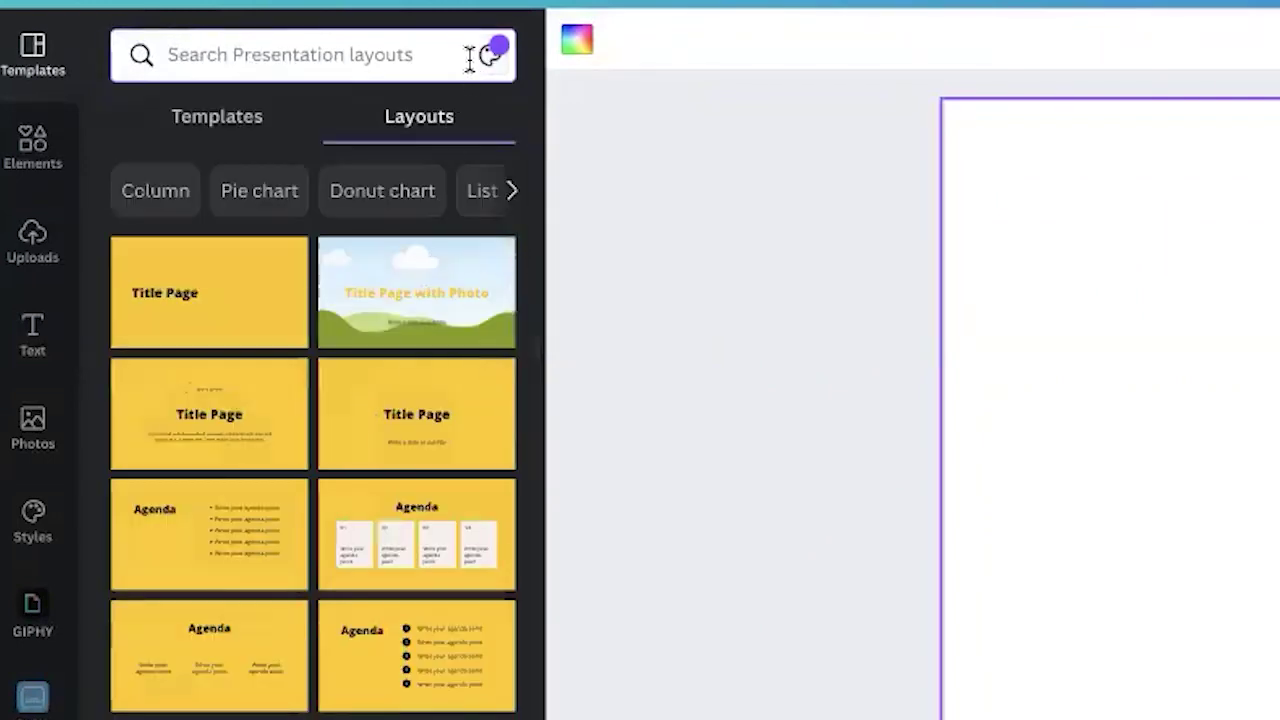
{"action": "left_click", "coordinate": [476, 60]}
{"action": "left_click", "coordinate": [366, 302]}
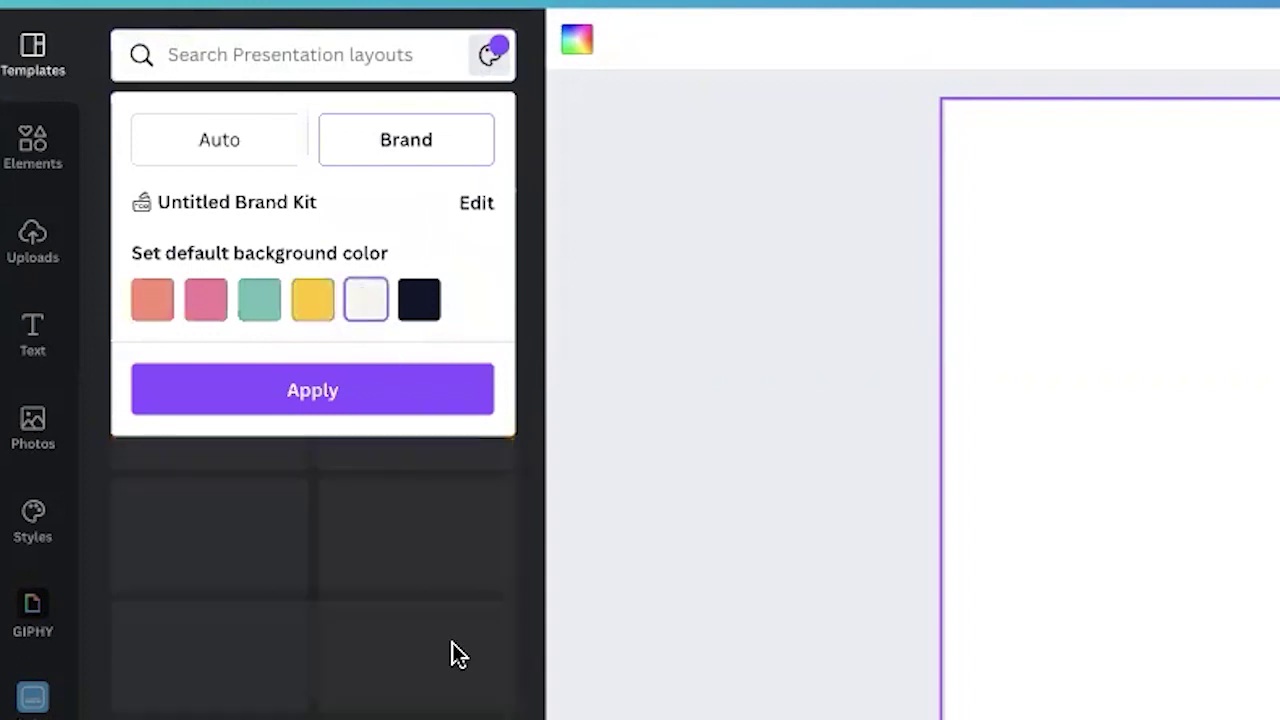
{"action": "left_click", "coordinate": [403, 405]}
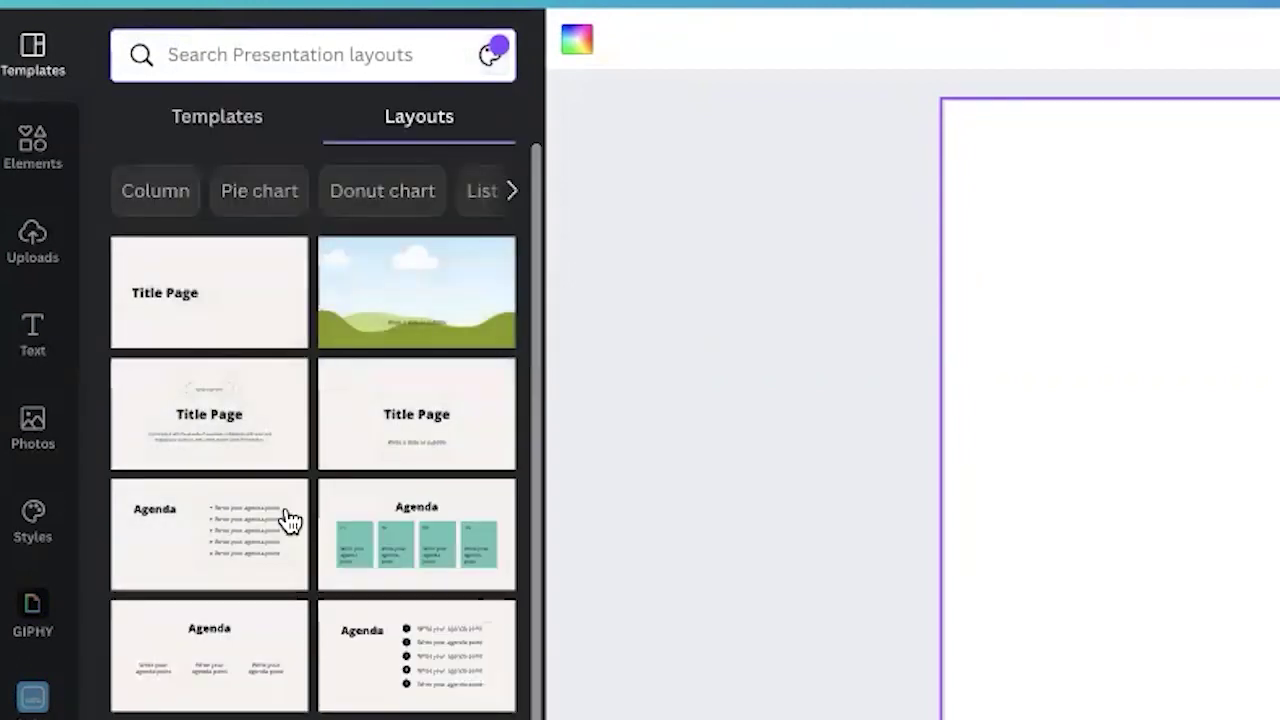
Give slide 1 the Title Page layout, then add four-box Agenda, numbered Agenda and Add a heading slides
{"action": "left_click", "coordinate": [212, 330]}
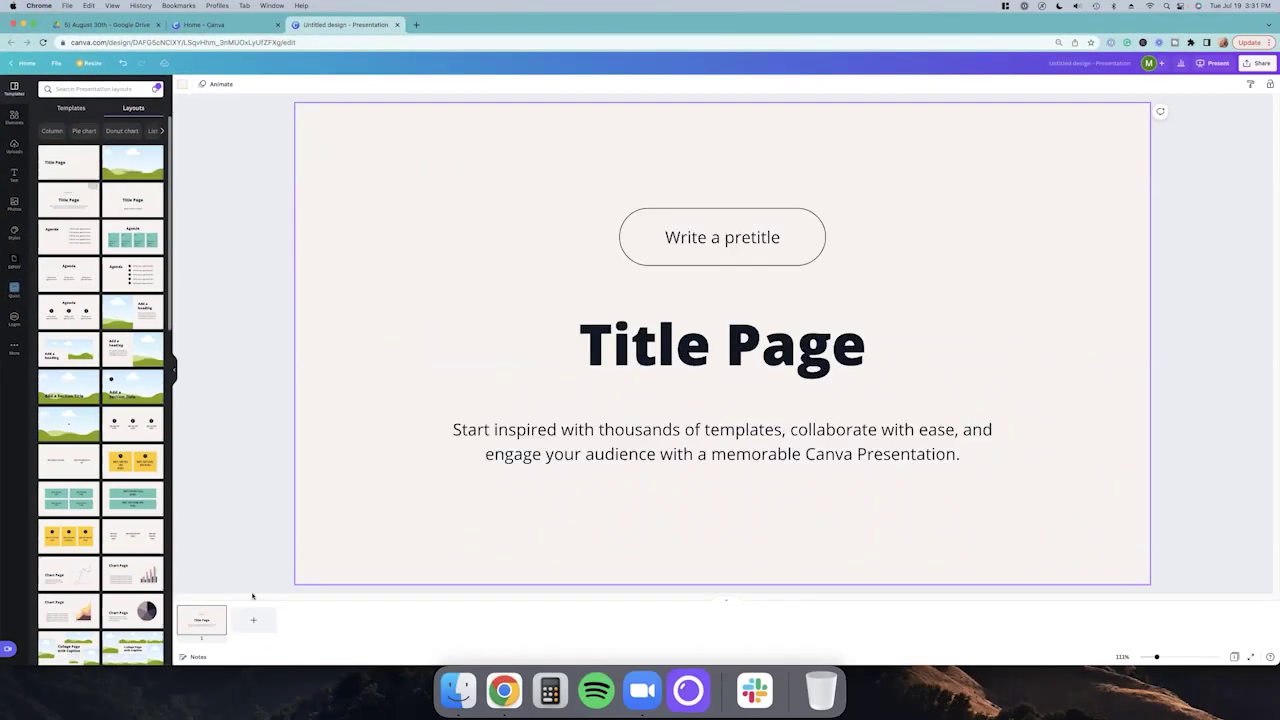
{"action": "left_click", "coordinate": [253, 620]}
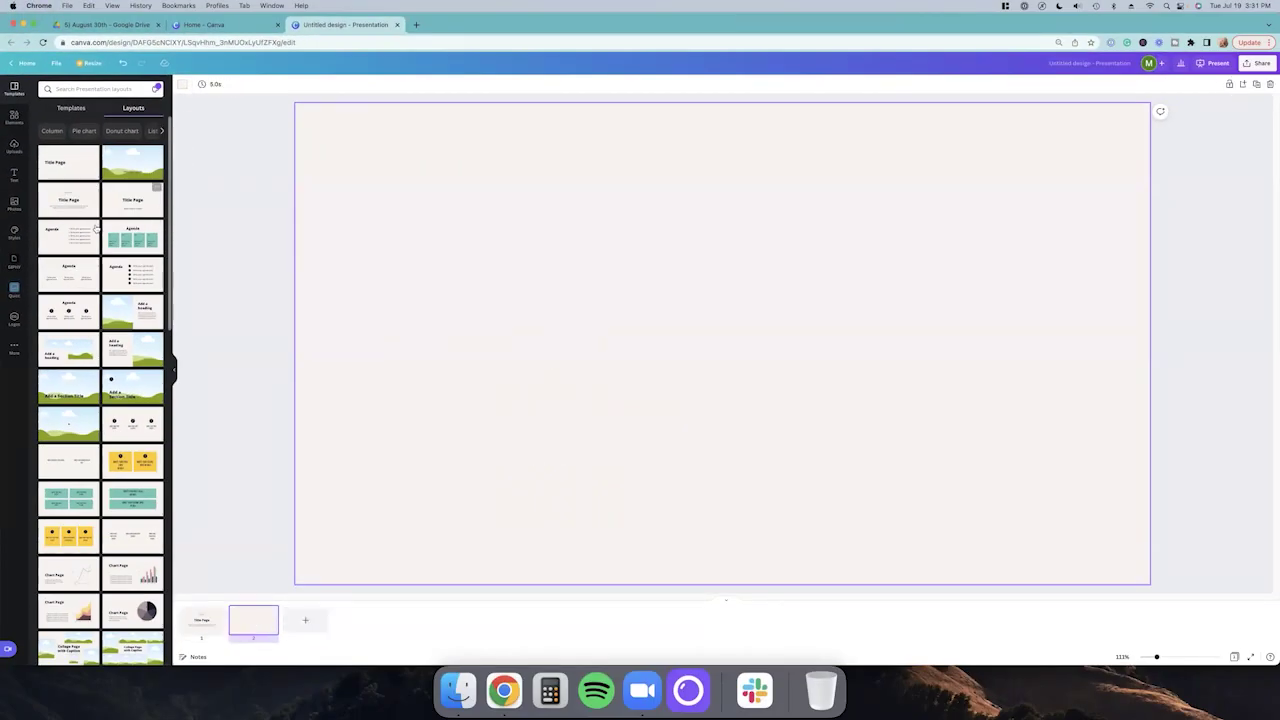
{"action": "left_click", "coordinate": [132, 237]}
{"action": "left_click", "coordinate": [303, 622]}
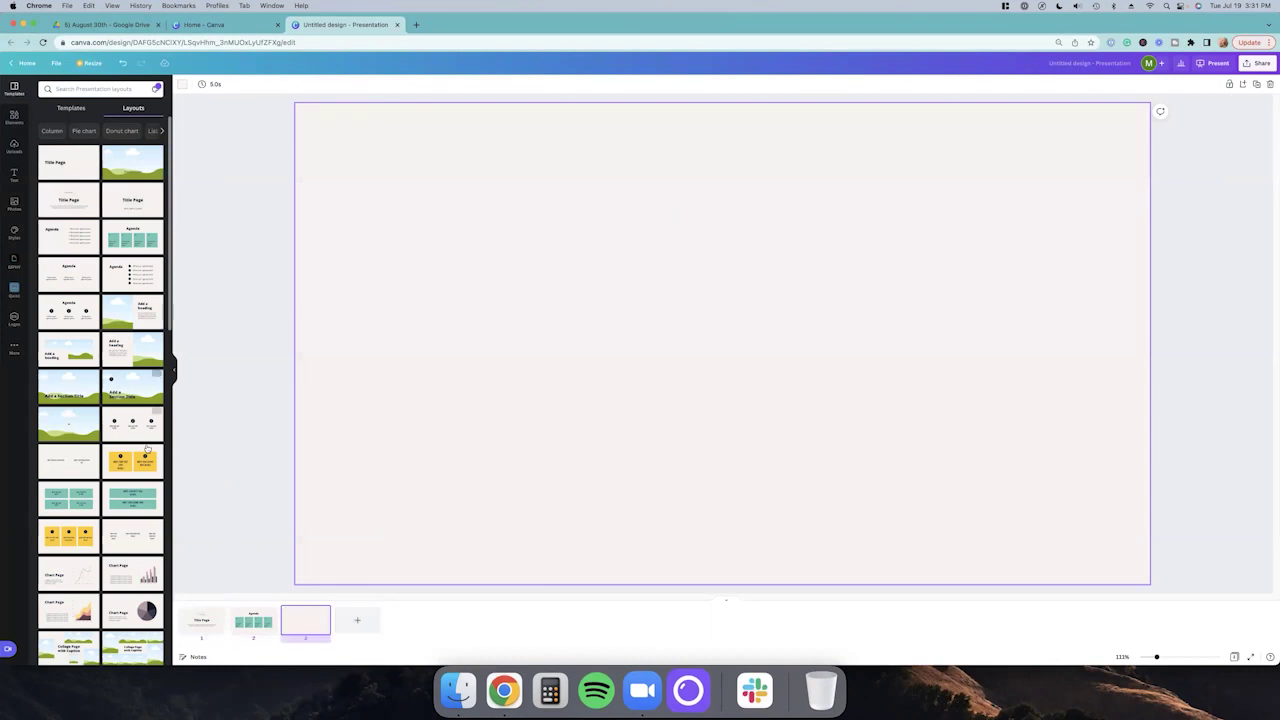
{"action": "left_click", "coordinate": [110, 286]}
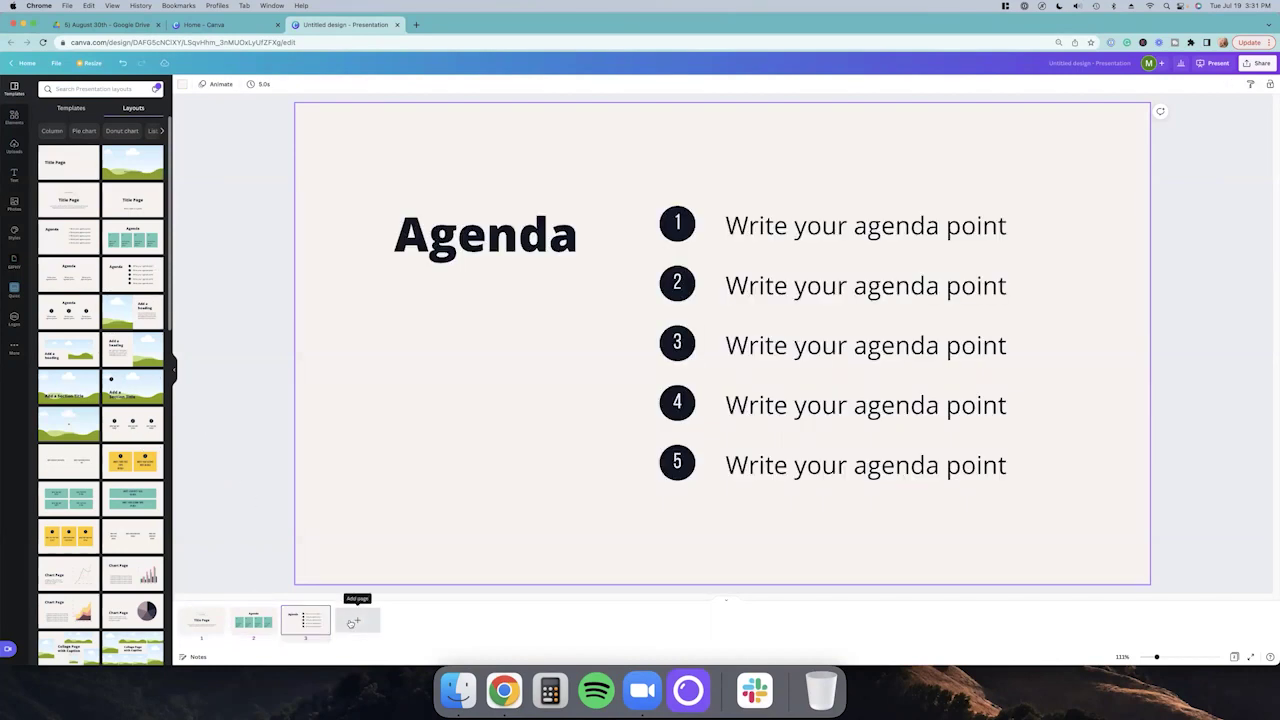
{"action": "left_click", "coordinate": [350, 618]}
{"action": "left_click", "coordinate": [125, 310]}
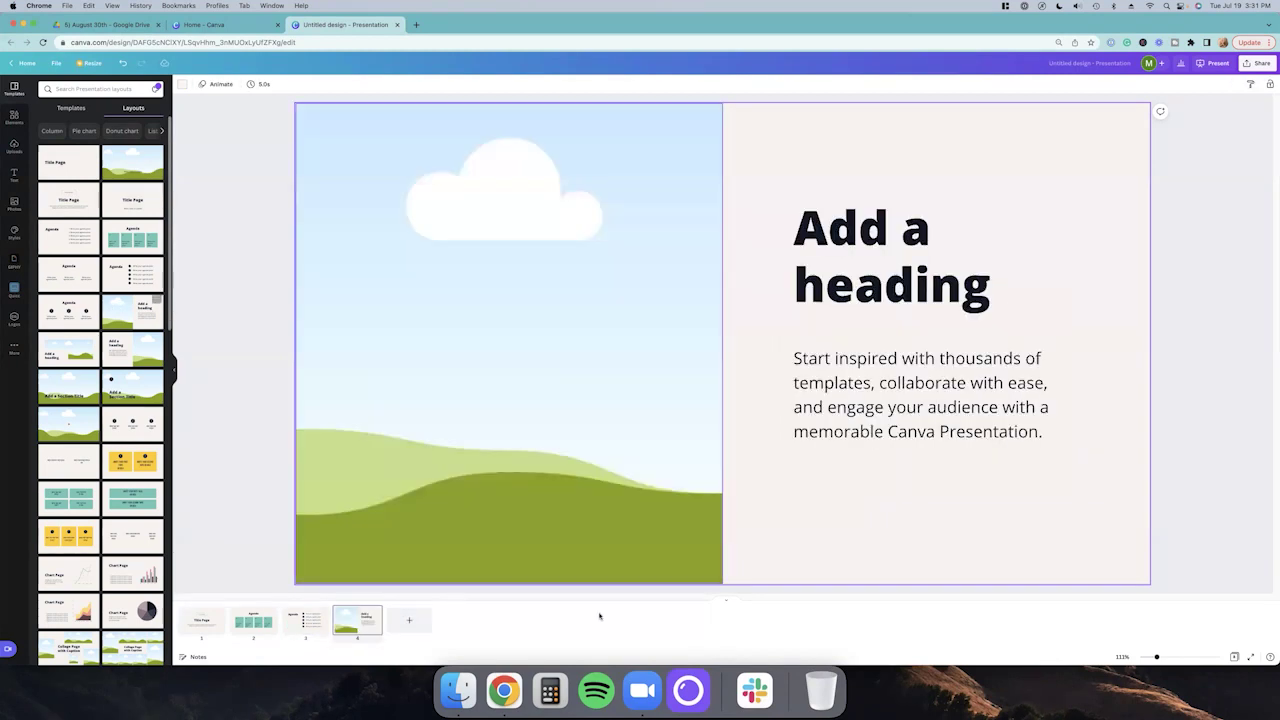
Add slides with the yellow two-topic, Chart Page and yellow quote card layouts
{"action": "left_click", "coordinate": [409, 620]}
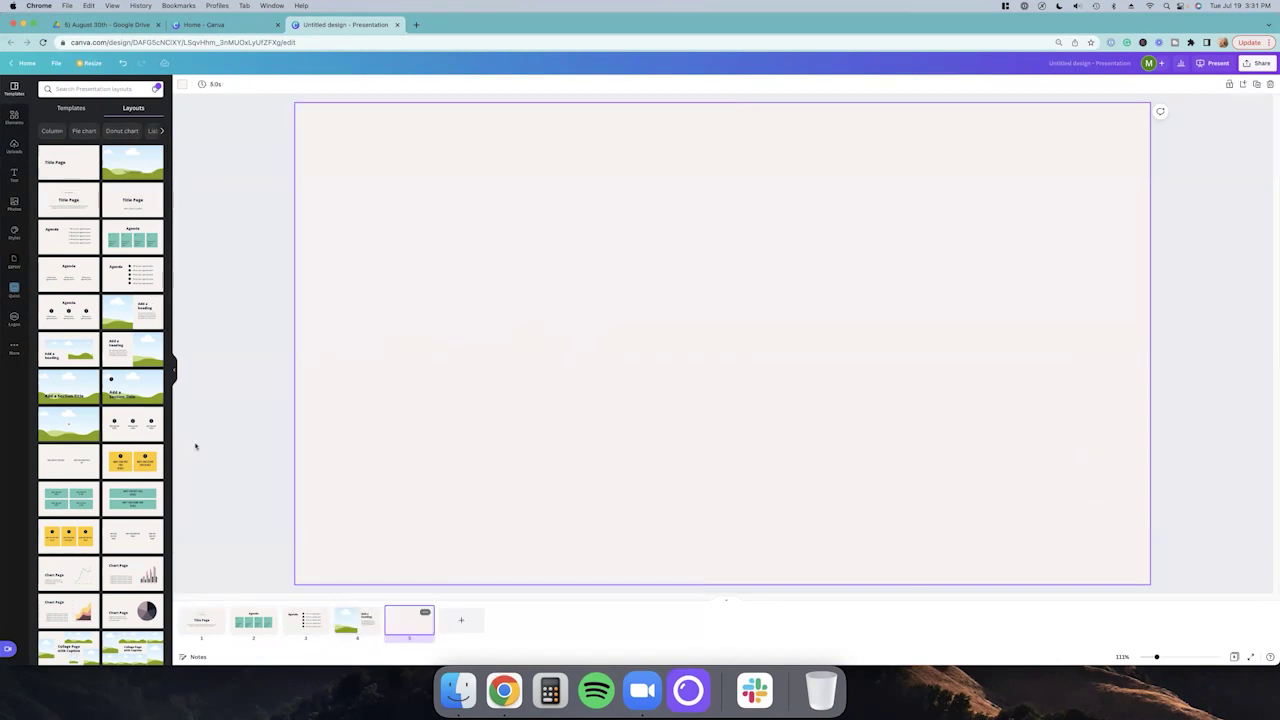
{"action": "scroll", "coordinate": [140, 425], "scroll_direction": "down", "scroll_amount": 1}
{"action": "left_click", "coordinate": [140, 425]}
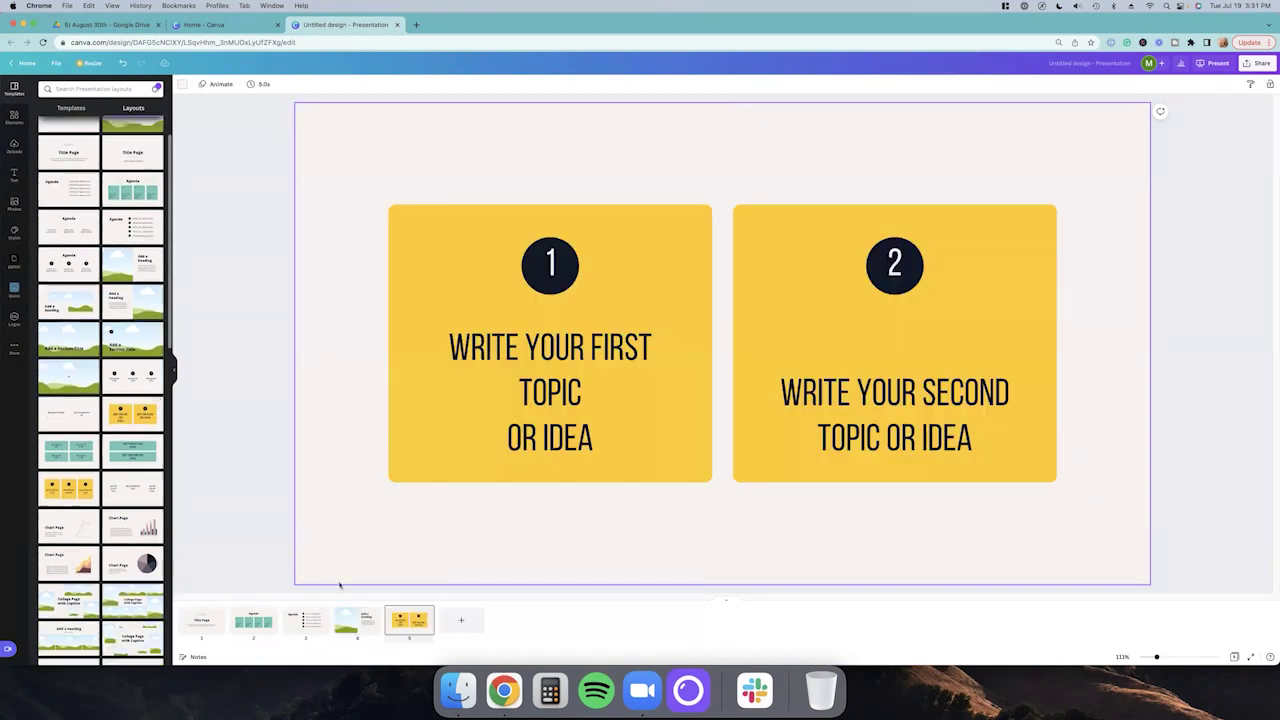
{"action": "left_click", "coordinate": [459, 622]}
{"action": "scroll", "coordinate": [60, 424], "scroll_direction": "down", "scroll_amount": 3}
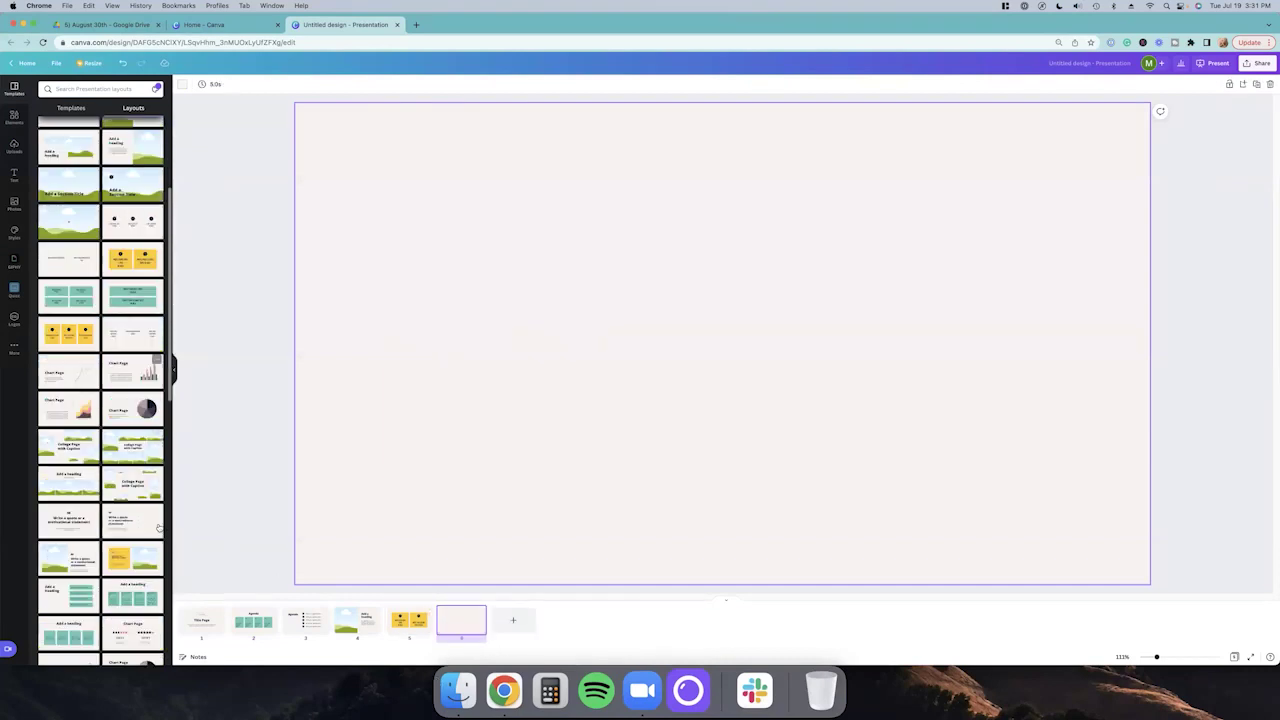
{"action": "left_click", "coordinate": [70, 410]}
{"action": "left_click", "coordinate": [513, 620]}
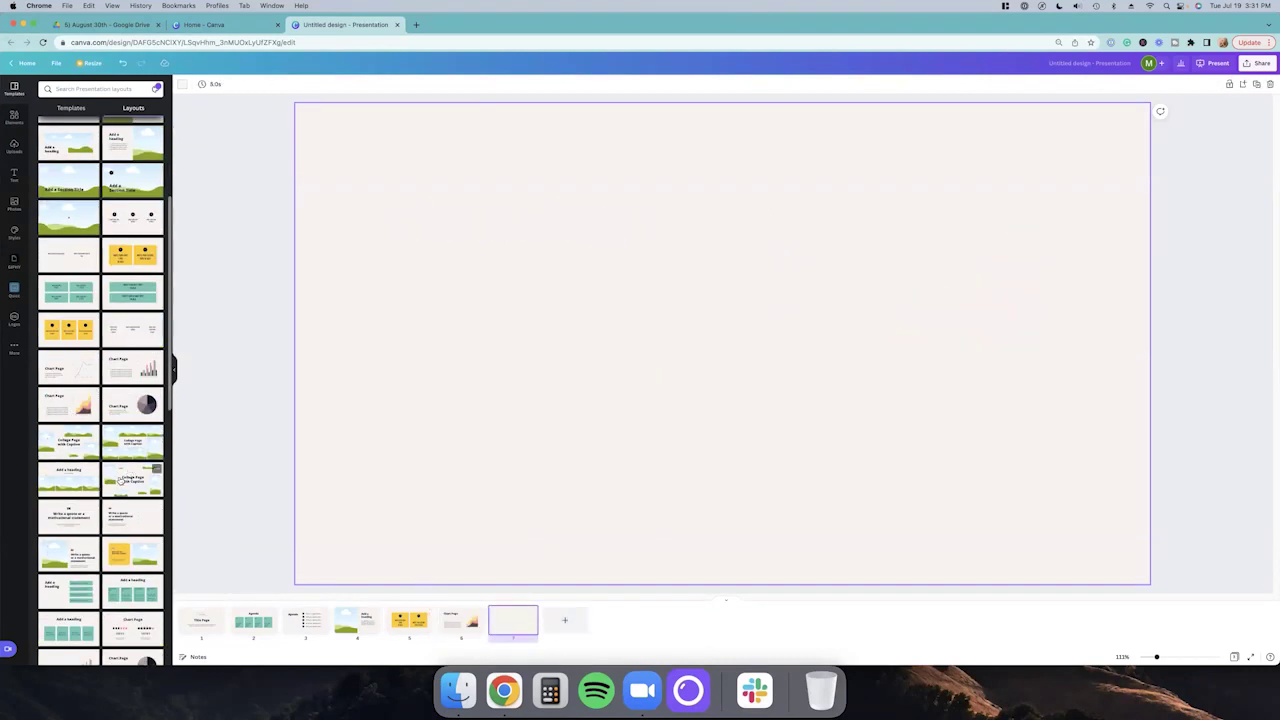
{"action": "scroll", "coordinate": [126, 368], "scroll_direction": "down", "scroll_amount": 2}
{"action": "scroll", "coordinate": [126, 368], "scroll_direction": "down", "scroll_amount": 2}
{"action": "left_click", "coordinate": [126, 368]}
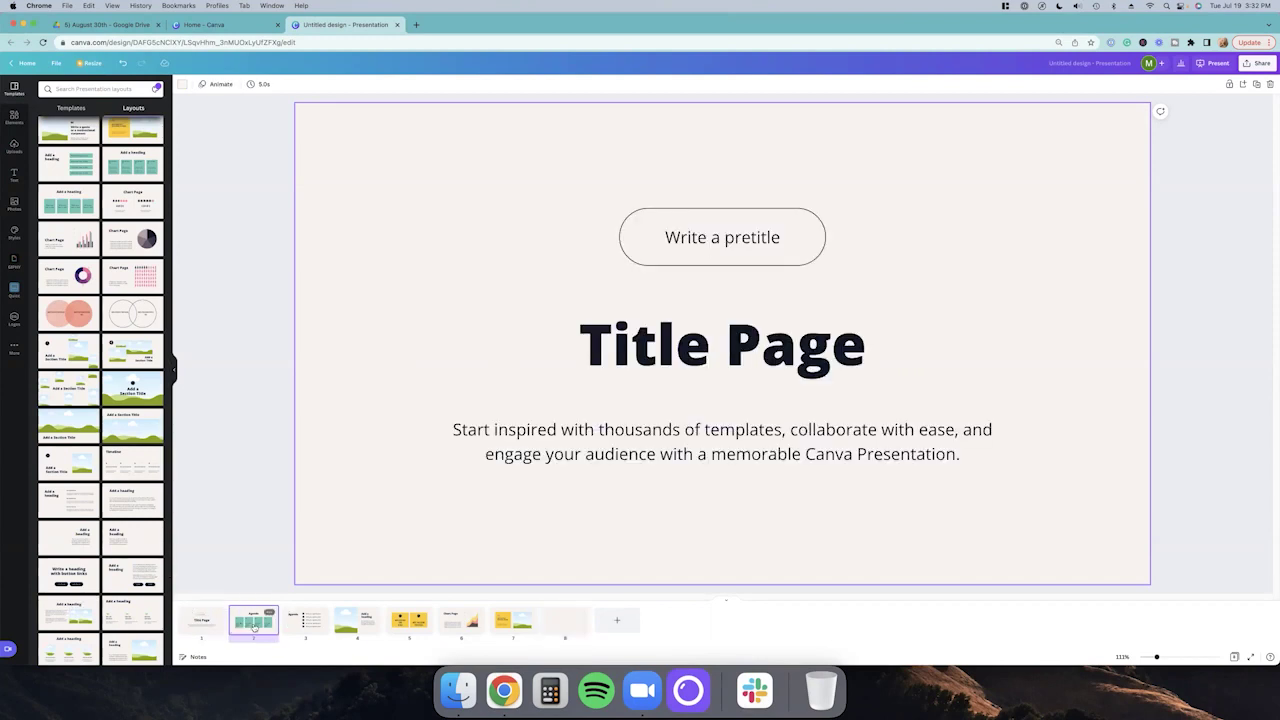
Review the new deck's slides, then go to the Canva home page and scroll Recent designs
{"action": "left_click", "coordinate": [254, 622]}
{"action": "left_click", "coordinate": [305, 622]}
{"action": "left_click", "coordinate": [357, 622]}
{"action": "left_click", "coordinate": [461, 622]}
{"action": "left_click", "coordinate": [200, 26]}
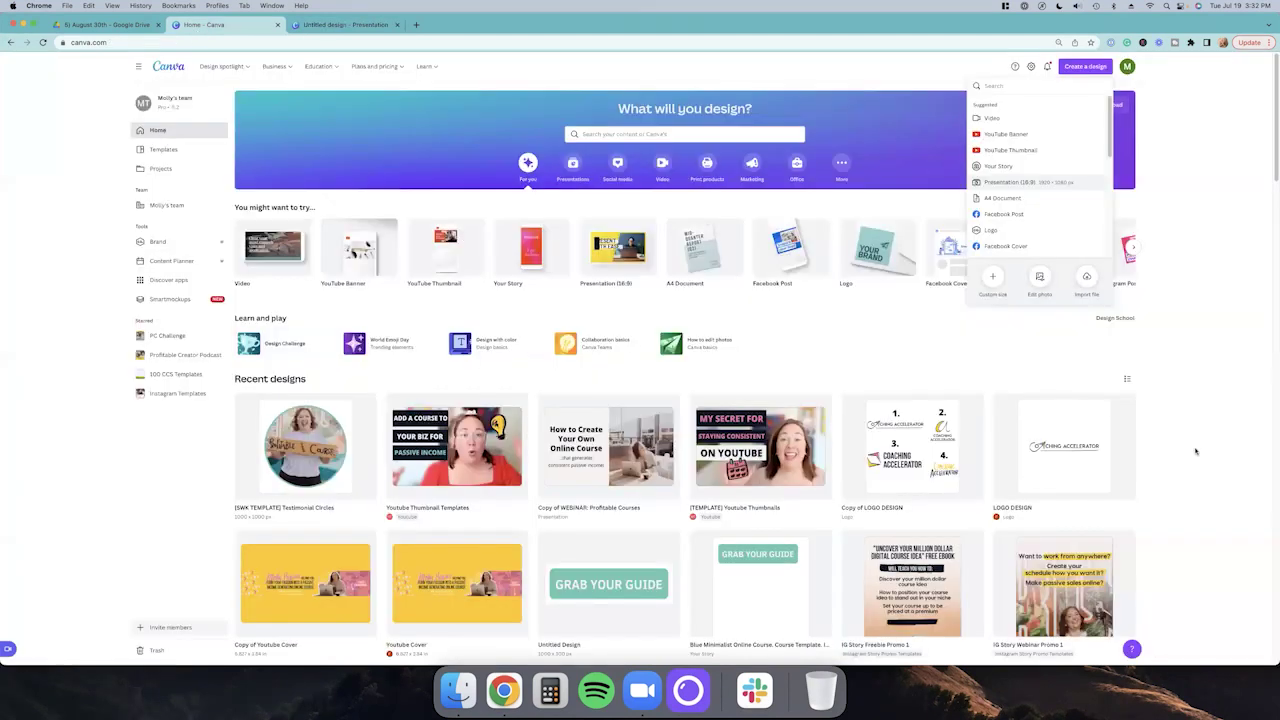
{"action": "scroll", "coordinate": [1189, 442], "scroll_direction": "down", "scroll_amount": 5}
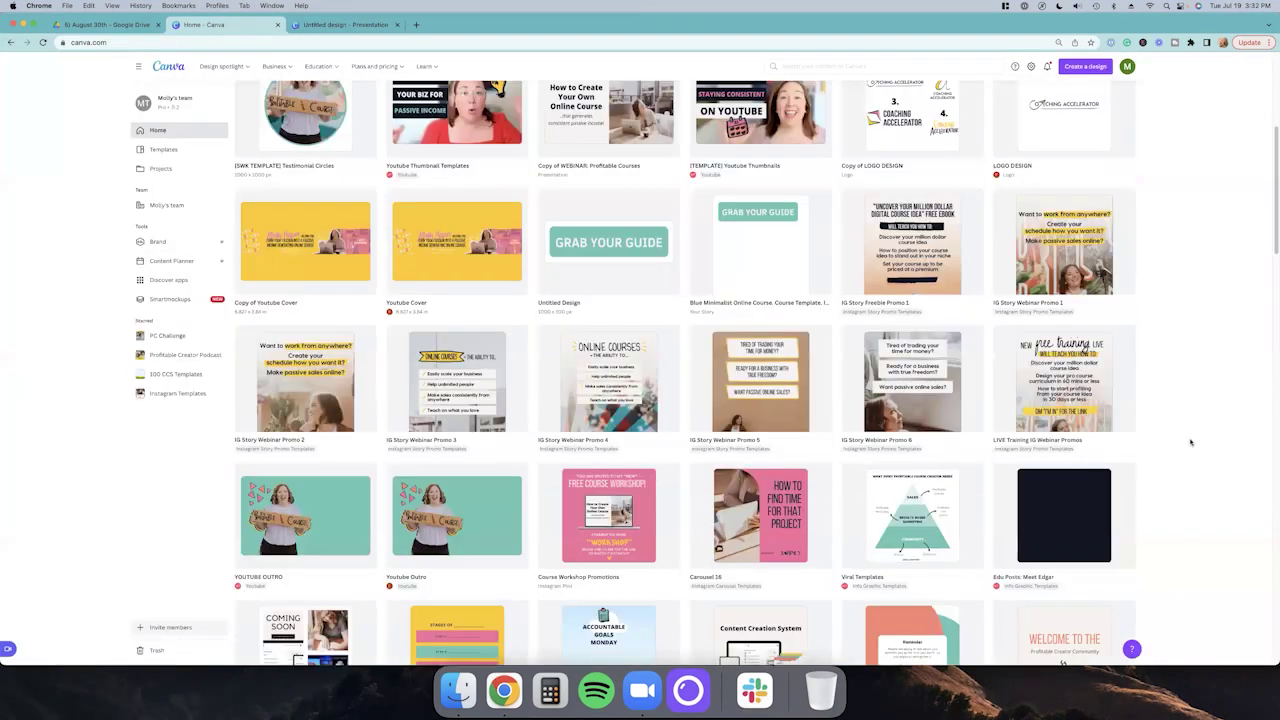
{"action": "scroll", "coordinate": [1190, 442], "scroll_direction": "down", "scroll_amount": 8}
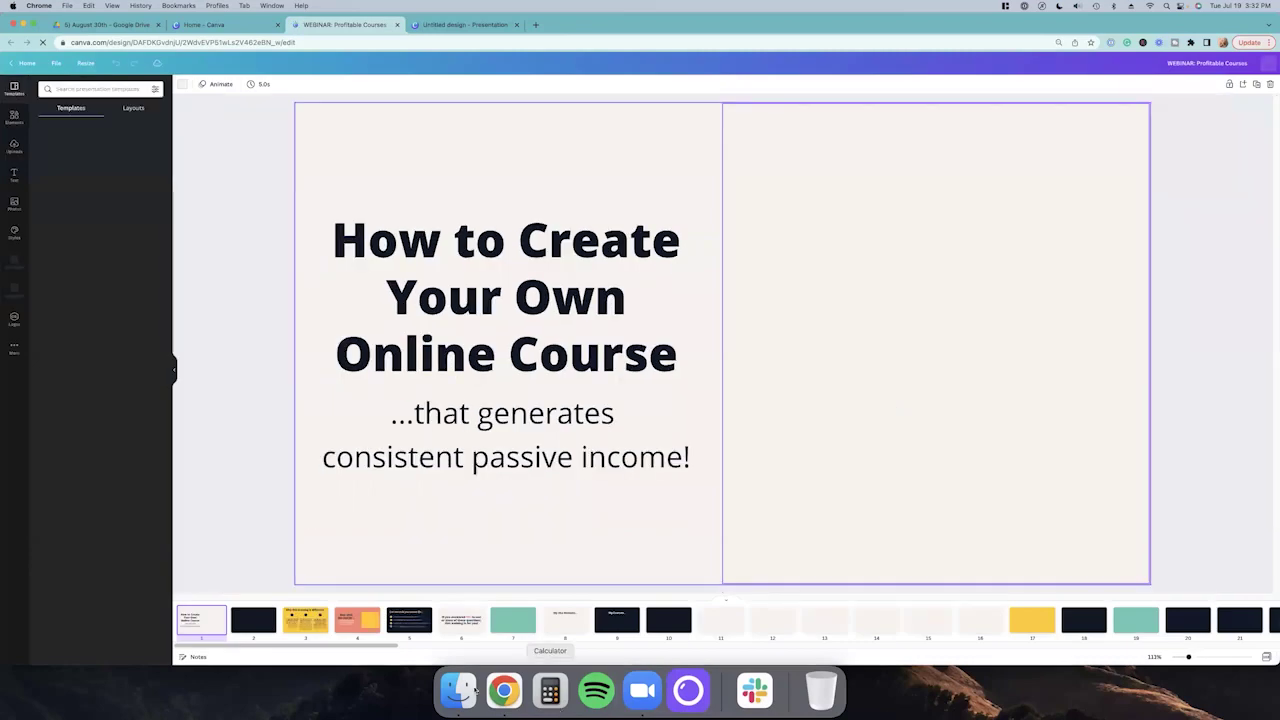
{"action": "left_click", "coordinate": [130, 110]}
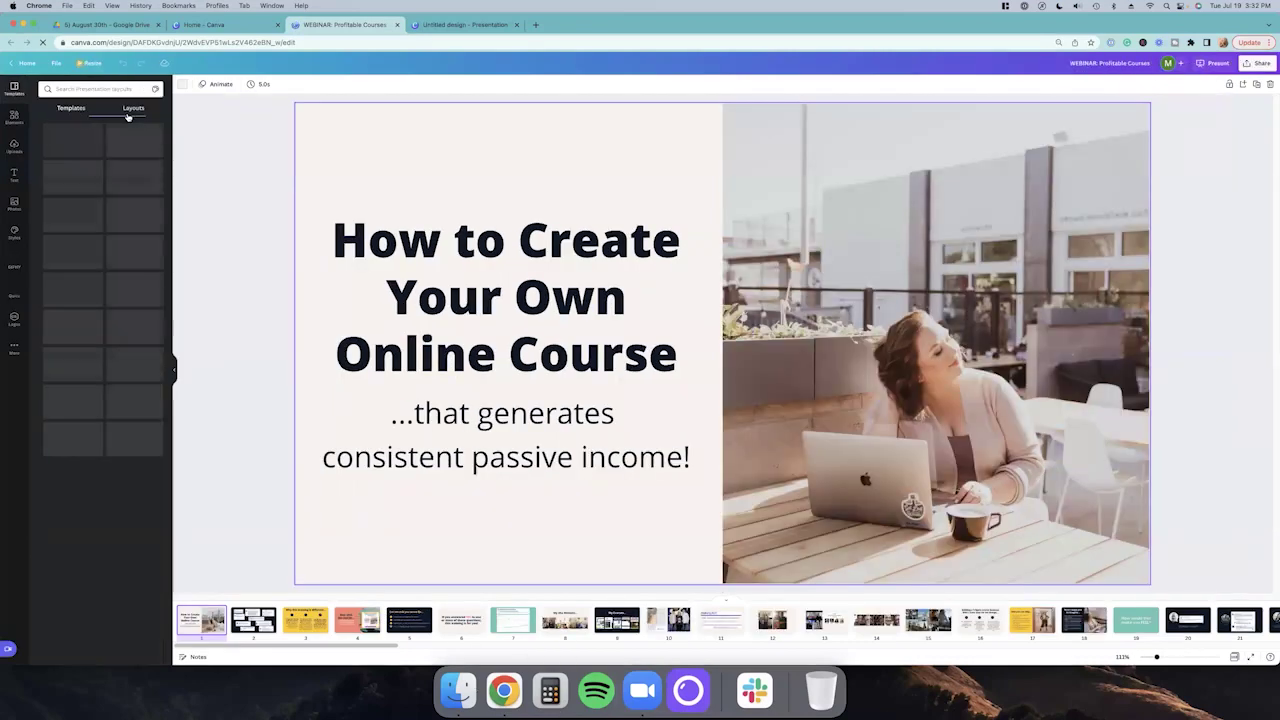
{"action": "left_click", "coordinate": [155, 89]}
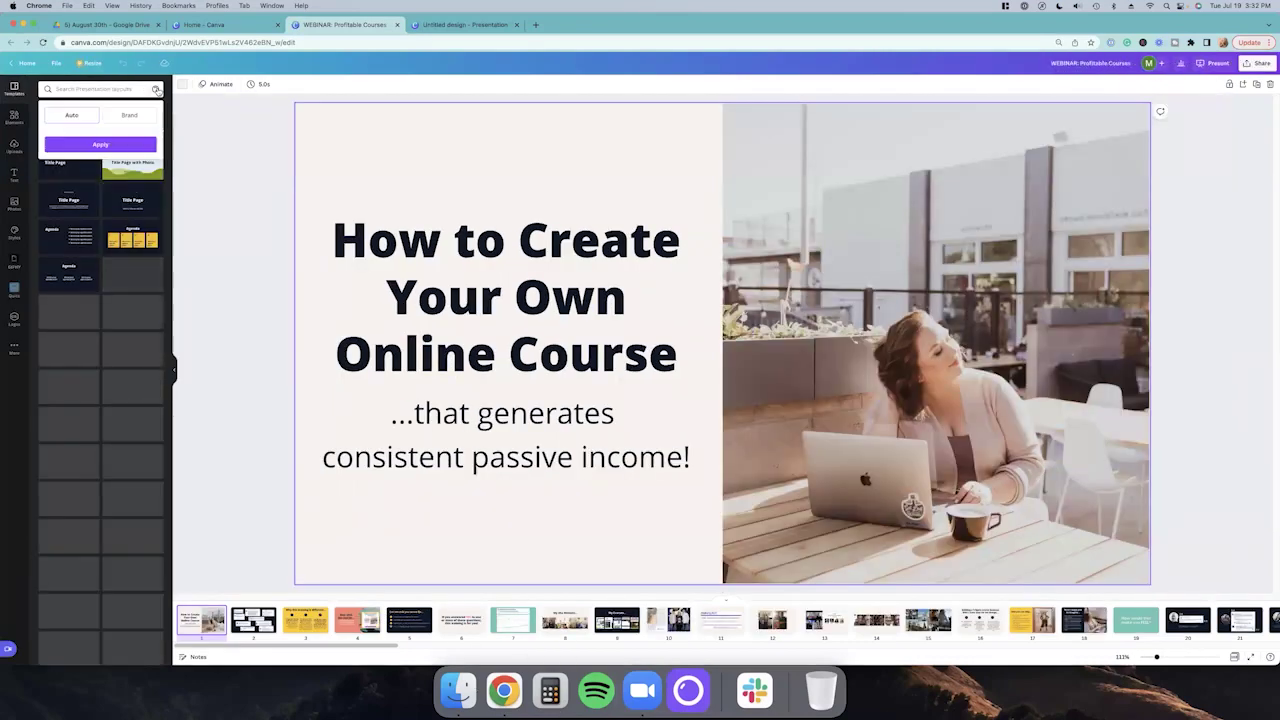
{"action": "left_click", "coordinate": [133, 116]}
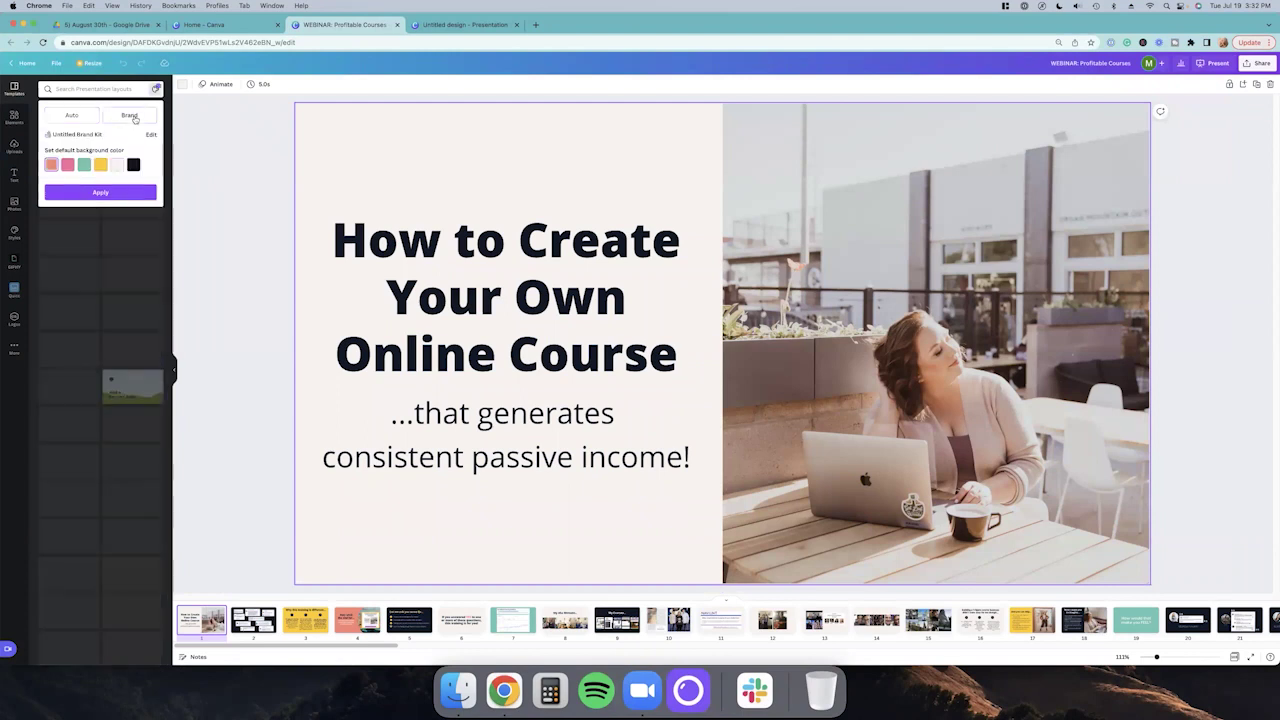
{"action": "left_click", "coordinate": [120, 192]}
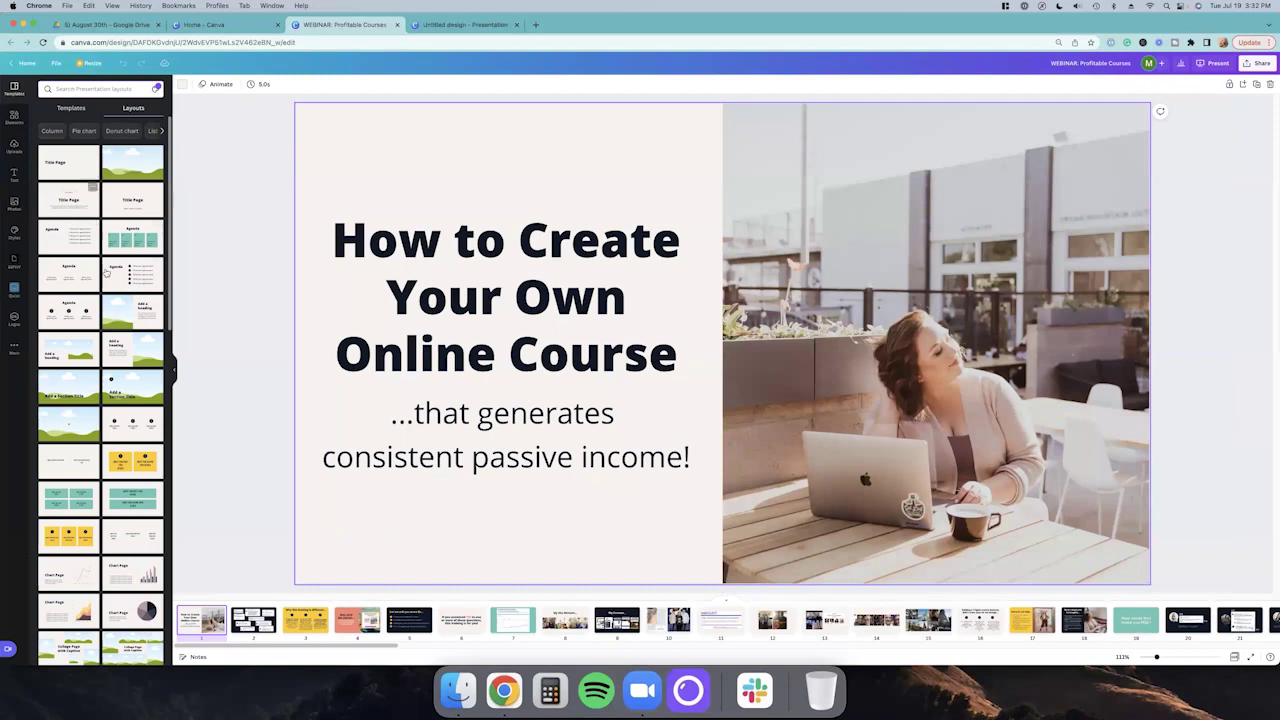
{"action": "scroll", "coordinate": [130, 533], "scroll_direction": "down", "scroll_amount": 5}
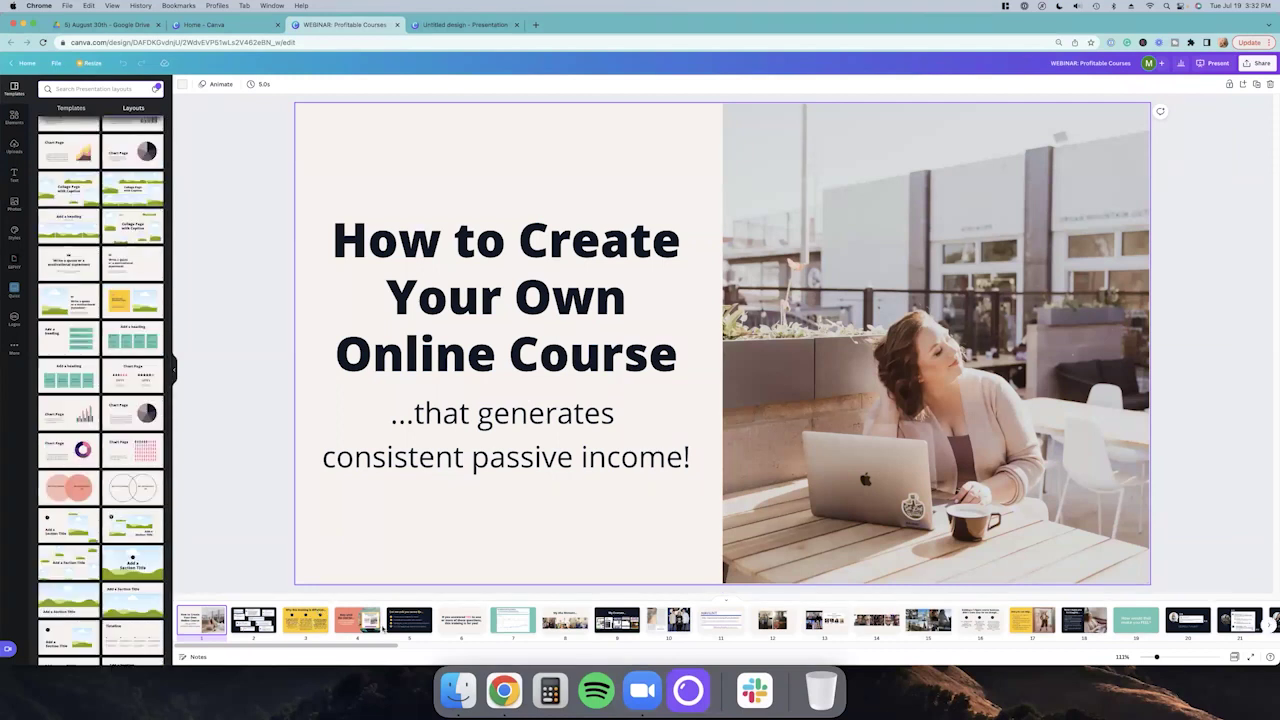
{"action": "left_click", "coordinate": [450, 630]}
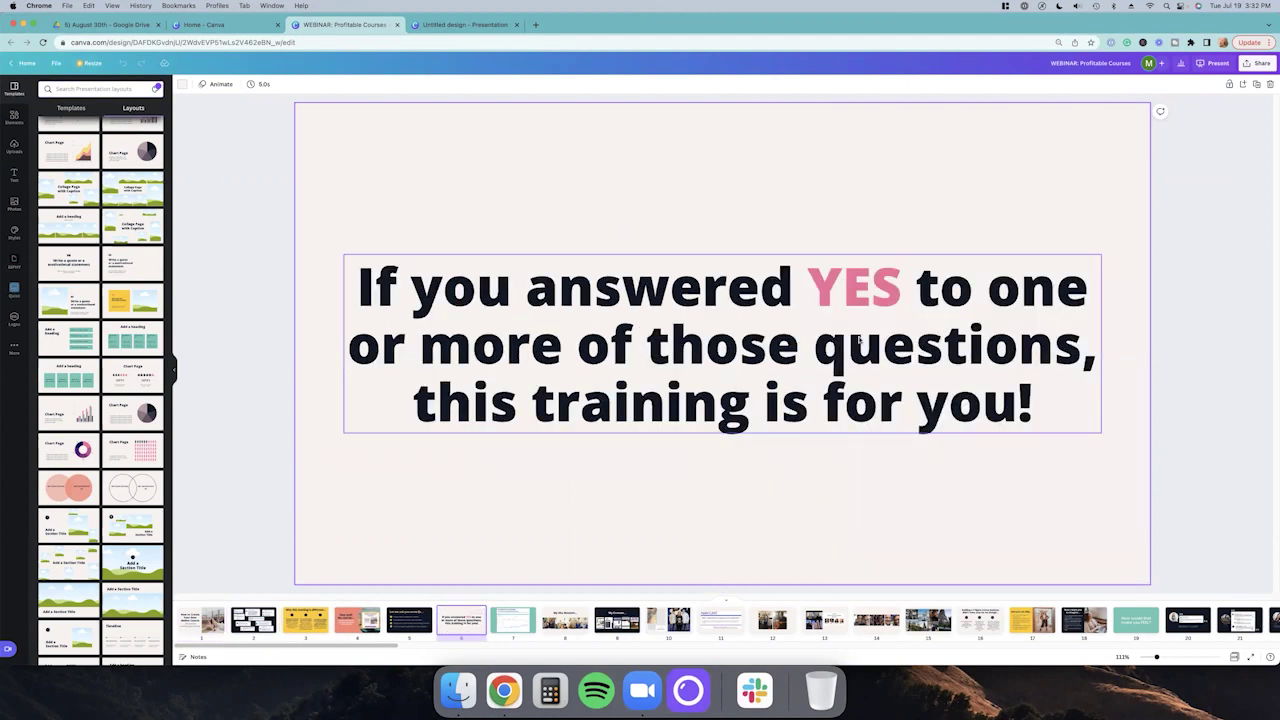
{"action": "left_click", "coordinate": [305, 625]}
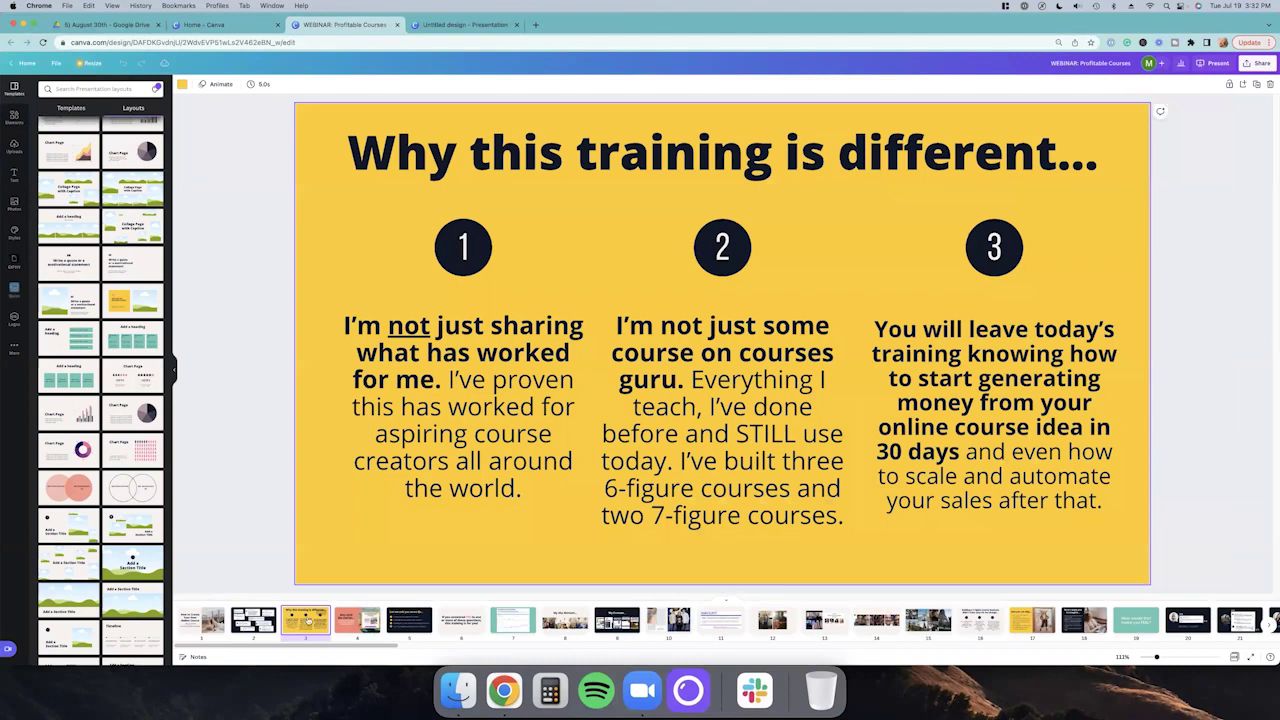
{"action": "left_click", "coordinate": [216, 622]}
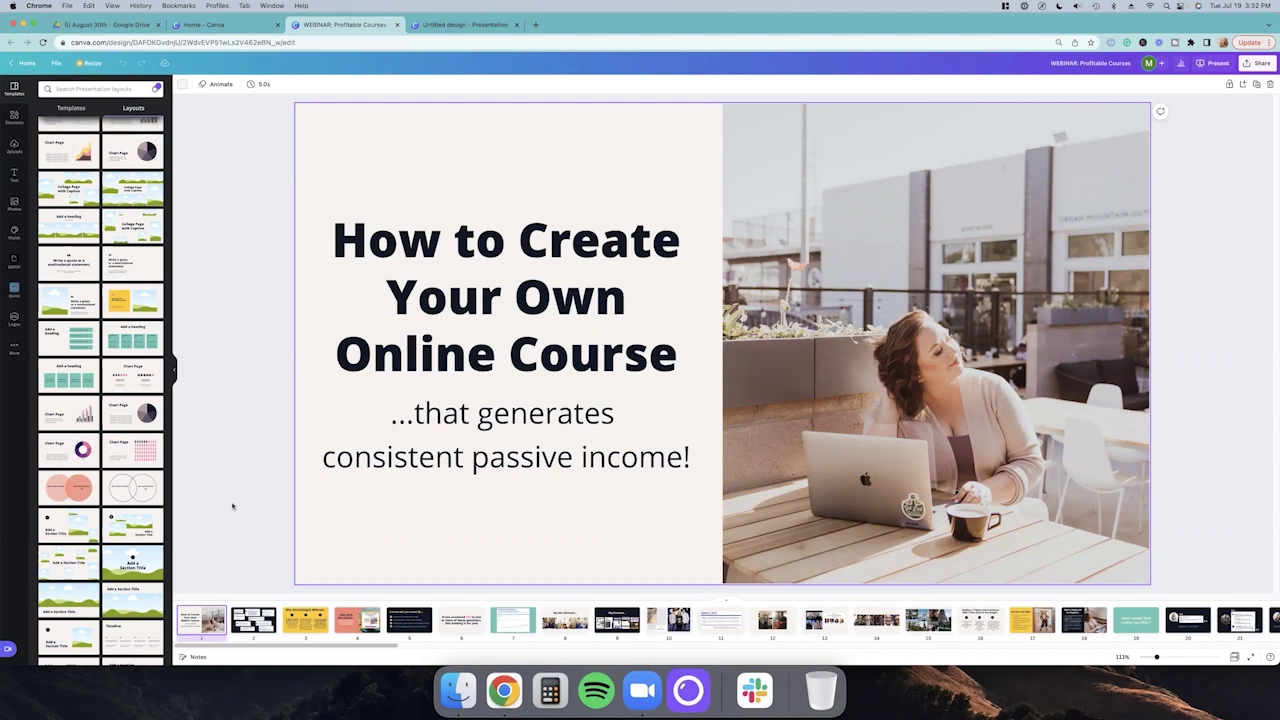
{"action": "left_click", "coordinate": [157, 89]}
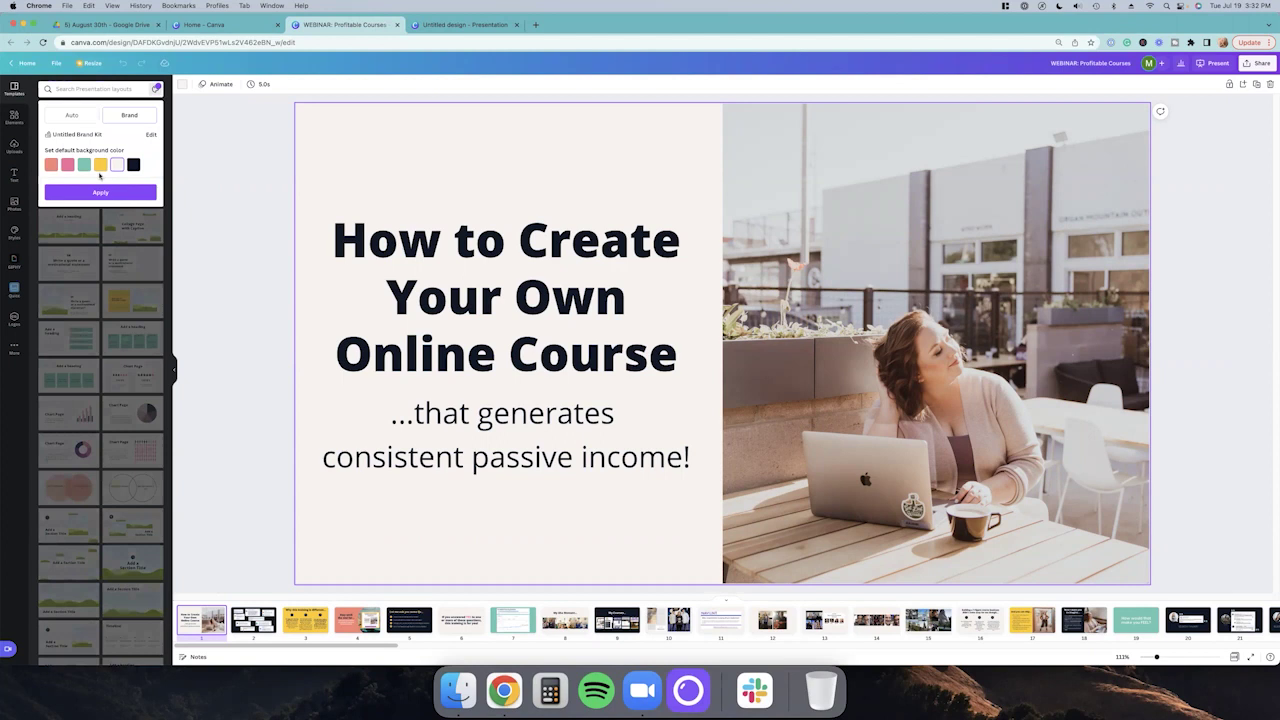
{"action": "left_click", "coordinate": [258, 268]}
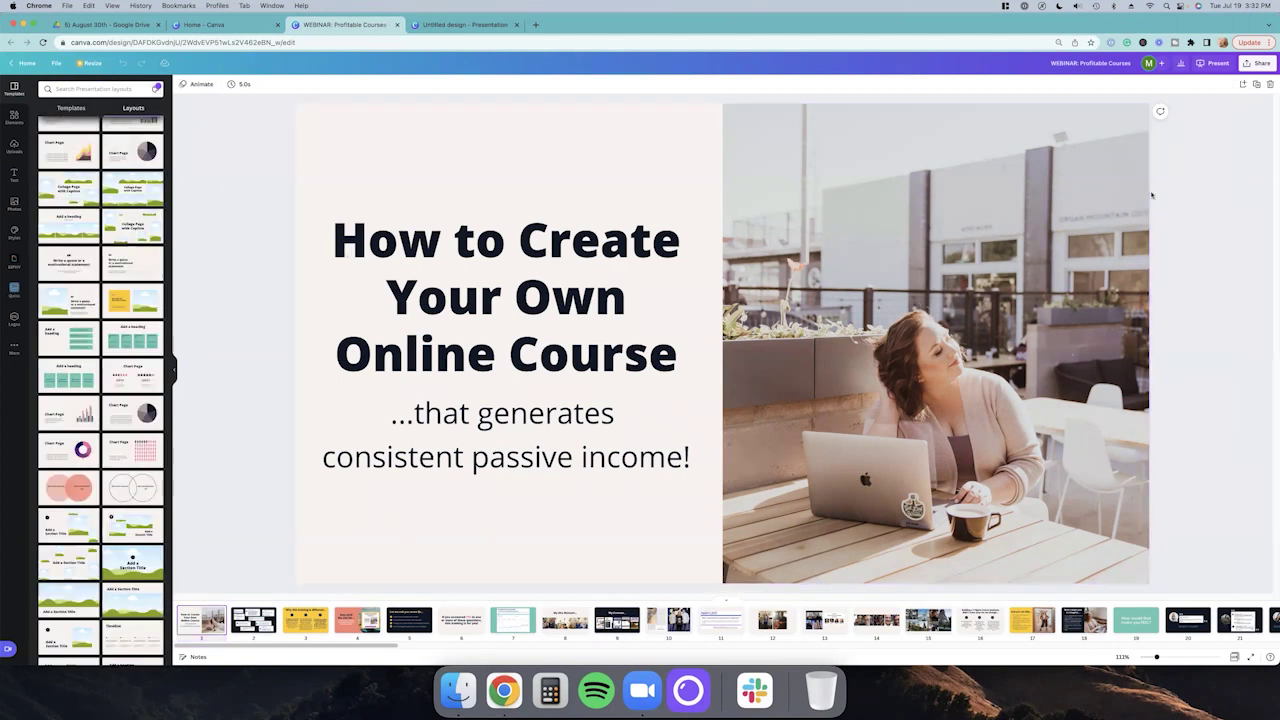
Open the Brand kit page from Home and dismiss the logo tour tip
{"action": "left_click", "coordinate": [20, 64]}
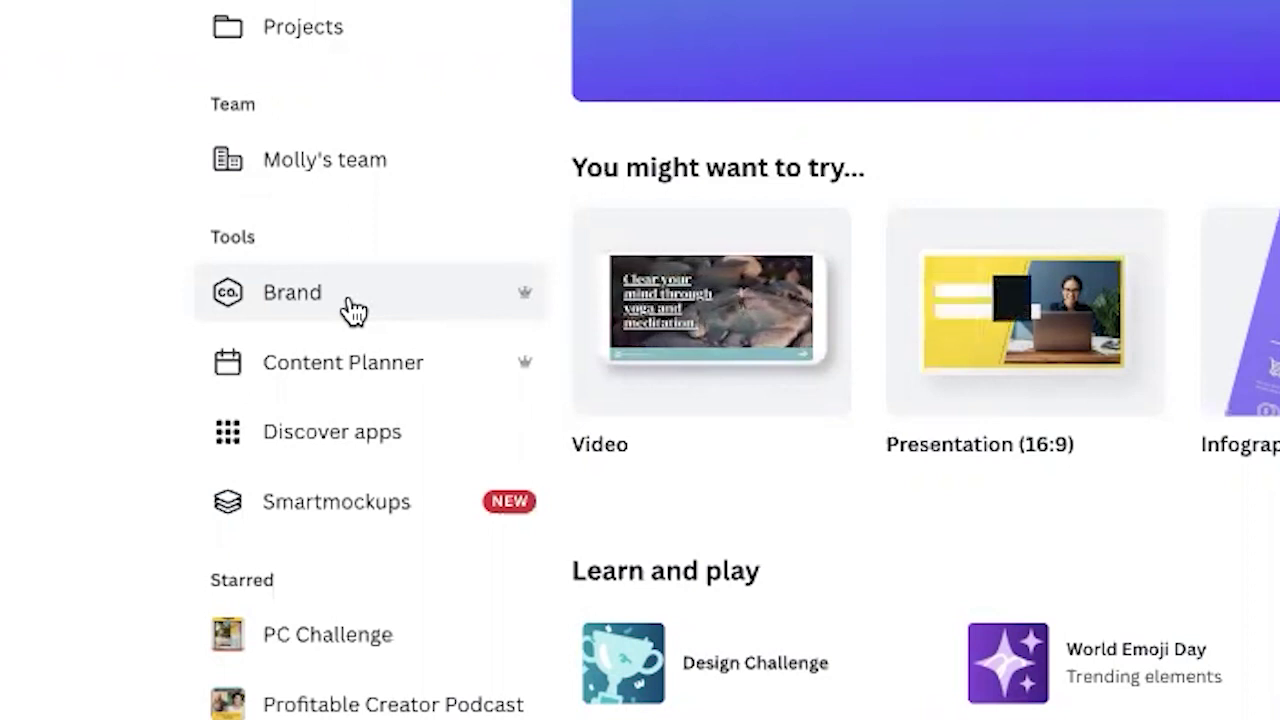
{"action": "left_click", "coordinate": [353, 310]}
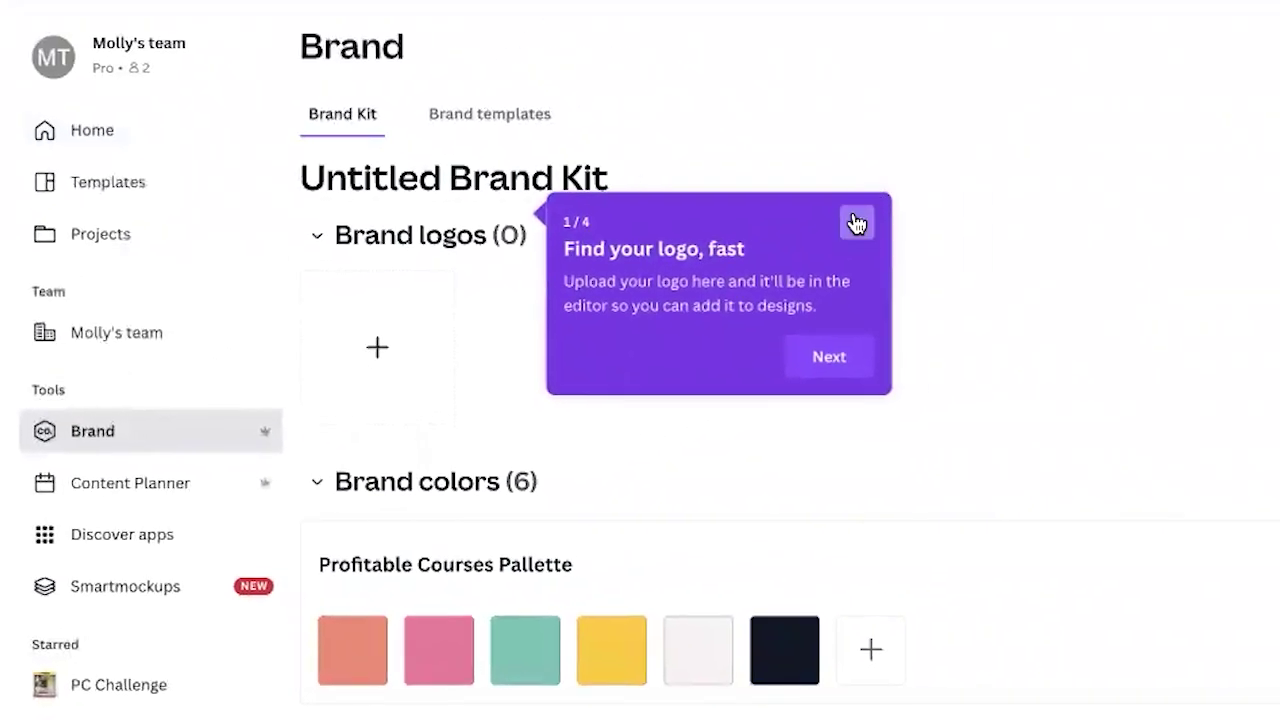
{"action": "left_click", "coordinate": [838, 216]}
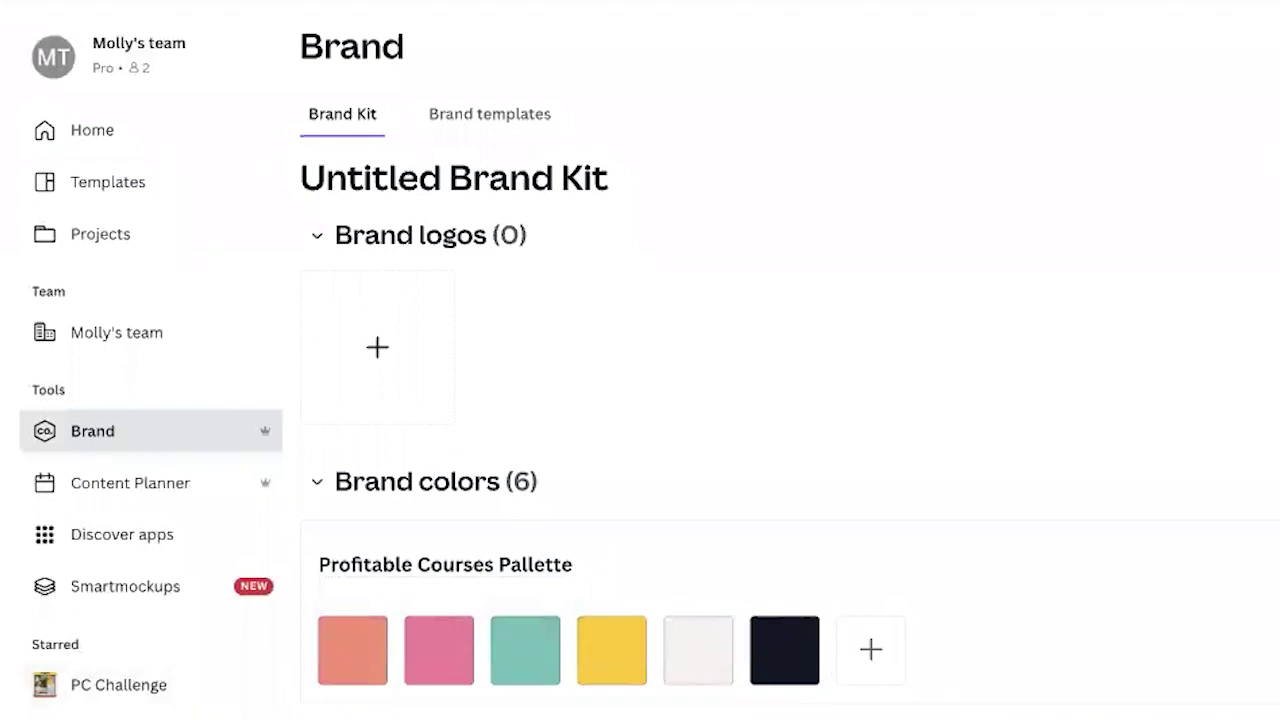
Replace the brand kit name with 'Profitable Courses Brand'
{"action": "left_click", "coordinate": [389, 180]}
{"action": "double_click", "coordinate": [529, 177]}
{"action": "left_click", "coordinate": [643, 172]}
{"action": "left_click_drag", "start_coordinate": [631, 167], "coordinate": [297, 175]}
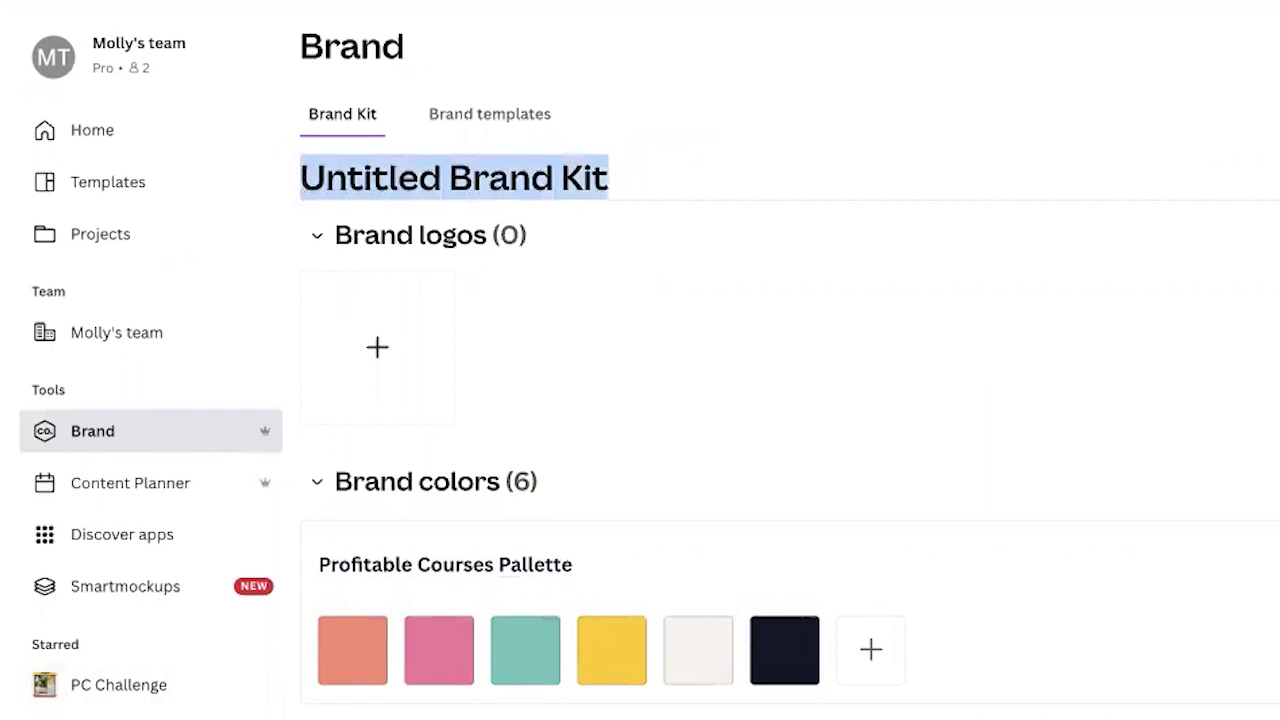
{"action": "type", "text": "Profitable Courses "}
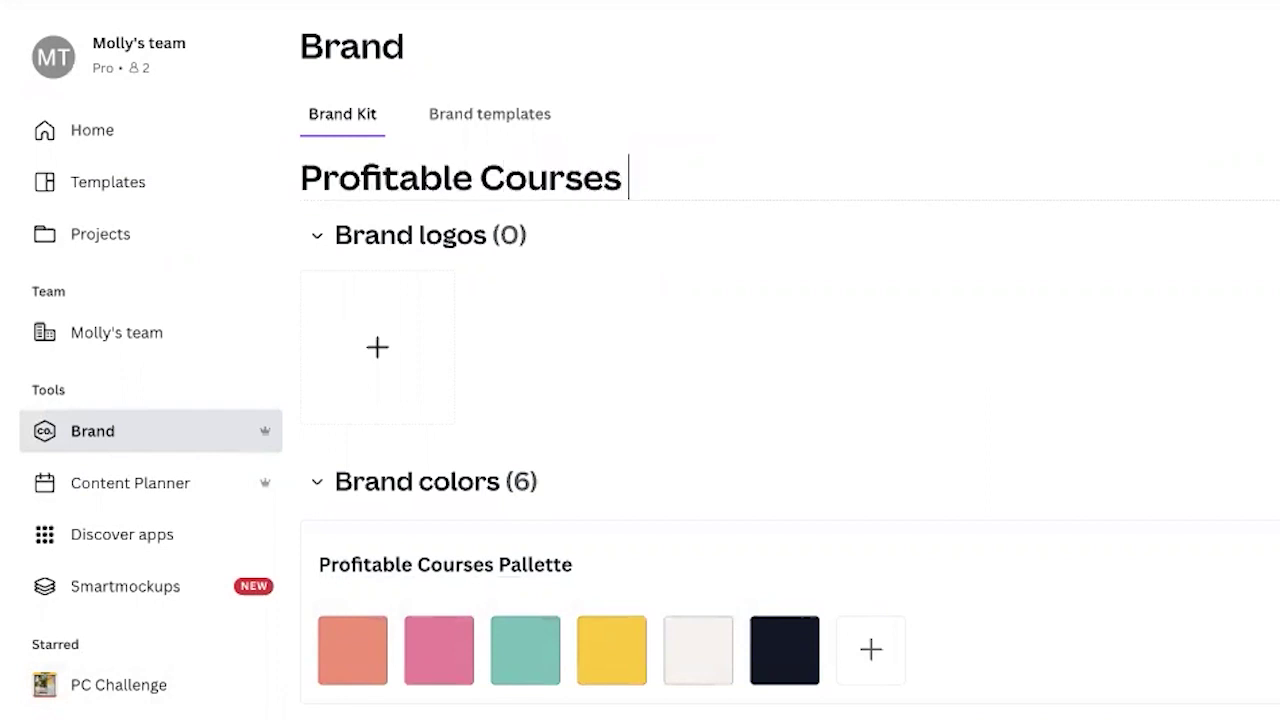
{"action": "type", "text": "Brand"}
{"action": "key", "text": "Return"}
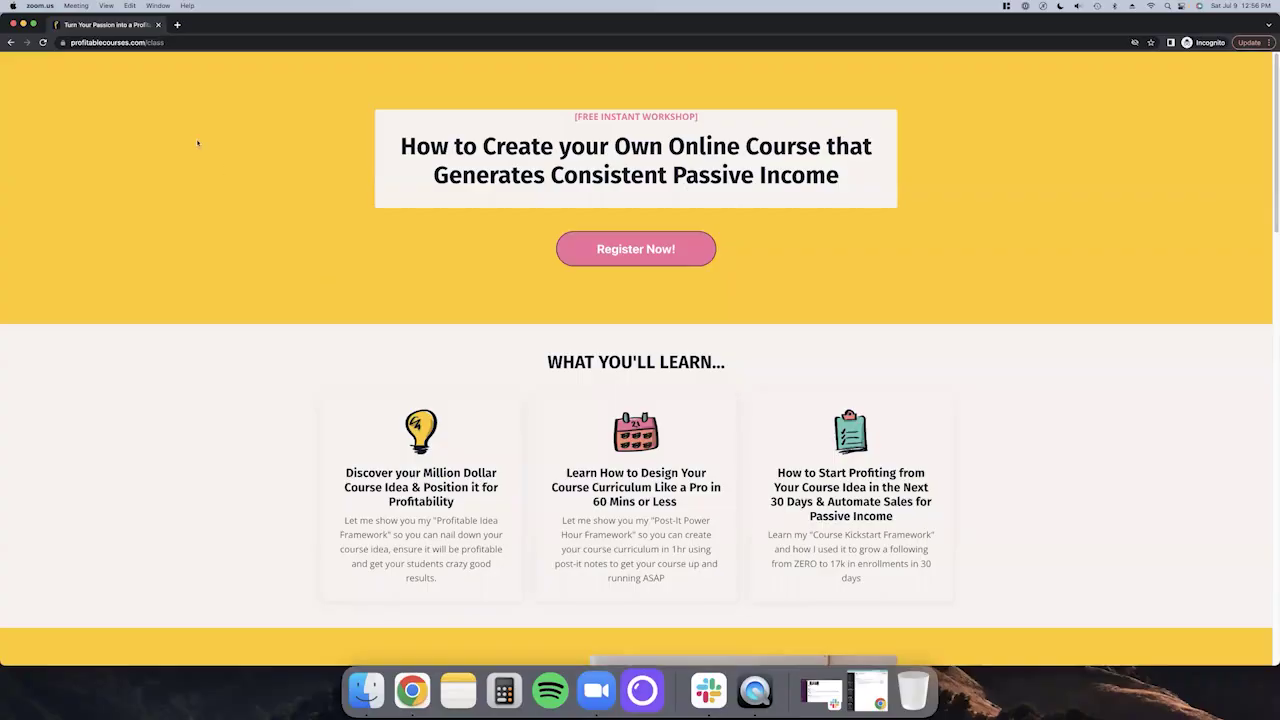
{"action": "left_click", "coordinate": [91, 42]}
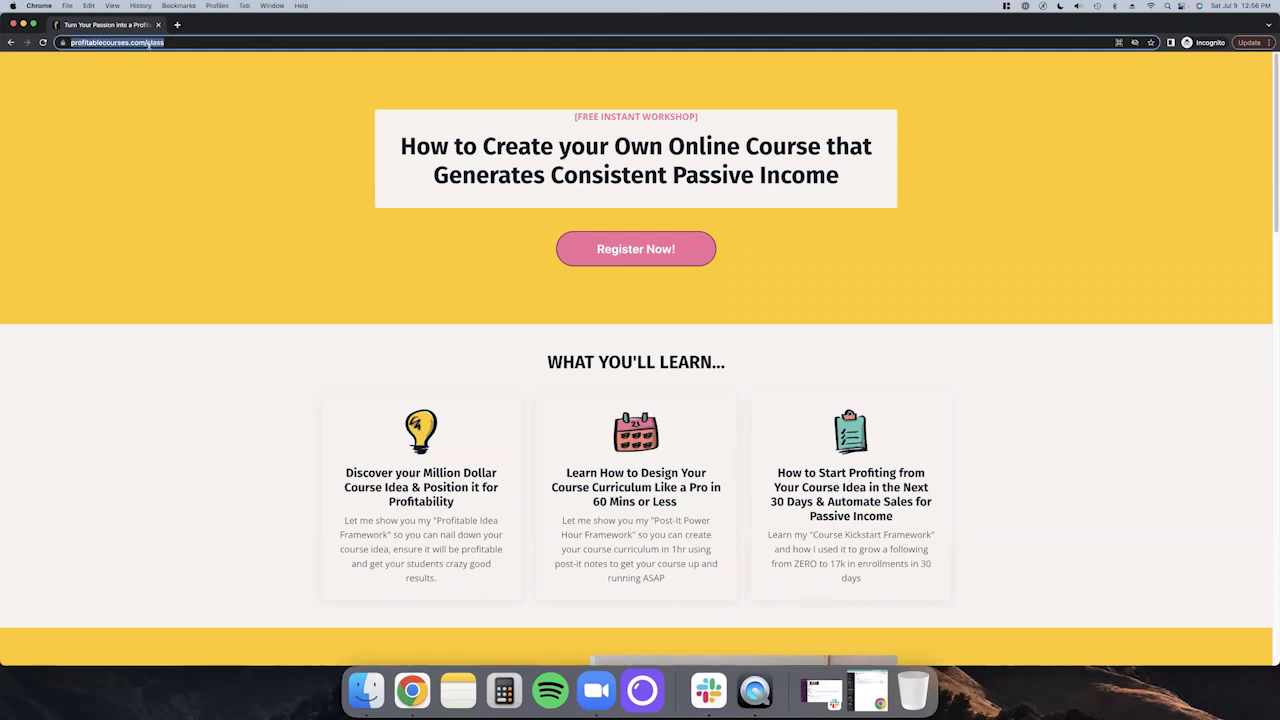
{"action": "left_click", "coordinate": [275, 216]}
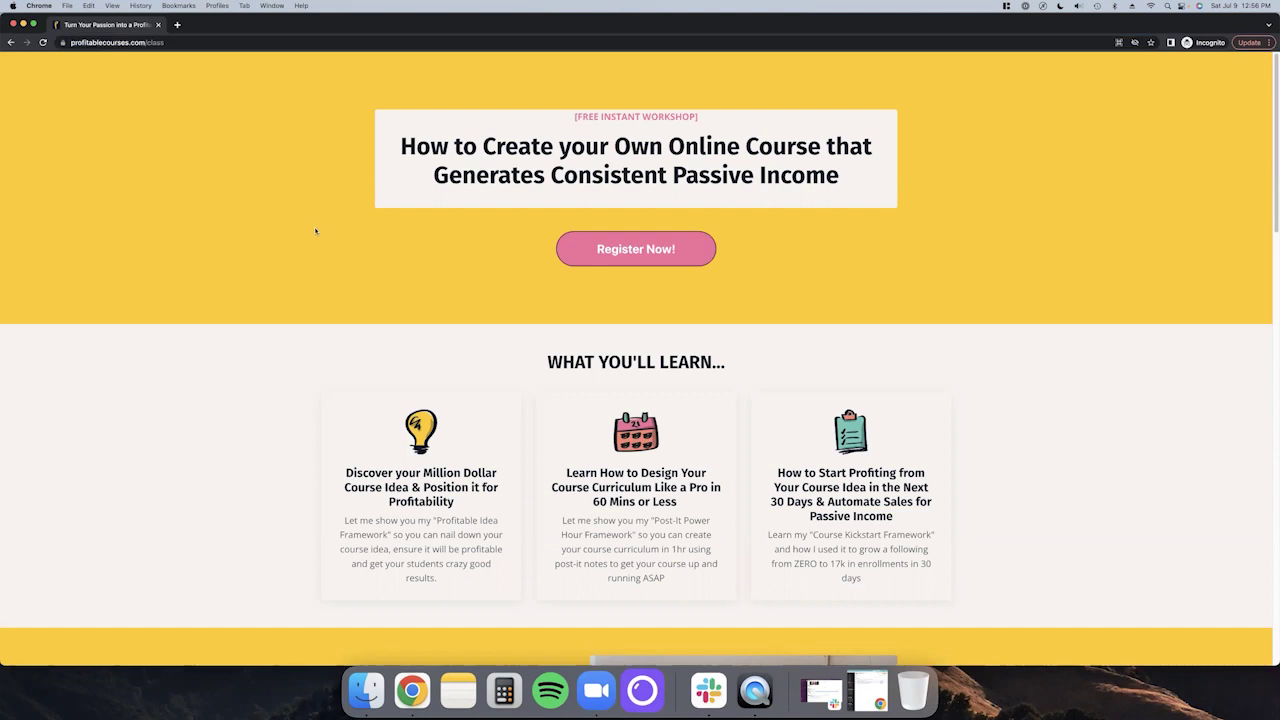
{"action": "scroll", "coordinate": [314, 230], "scroll_direction": "down", "scroll_amount": 2}
{"action": "scroll", "coordinate": [313, 229], "scroll_direction": "down", "scroll_amount": 4}
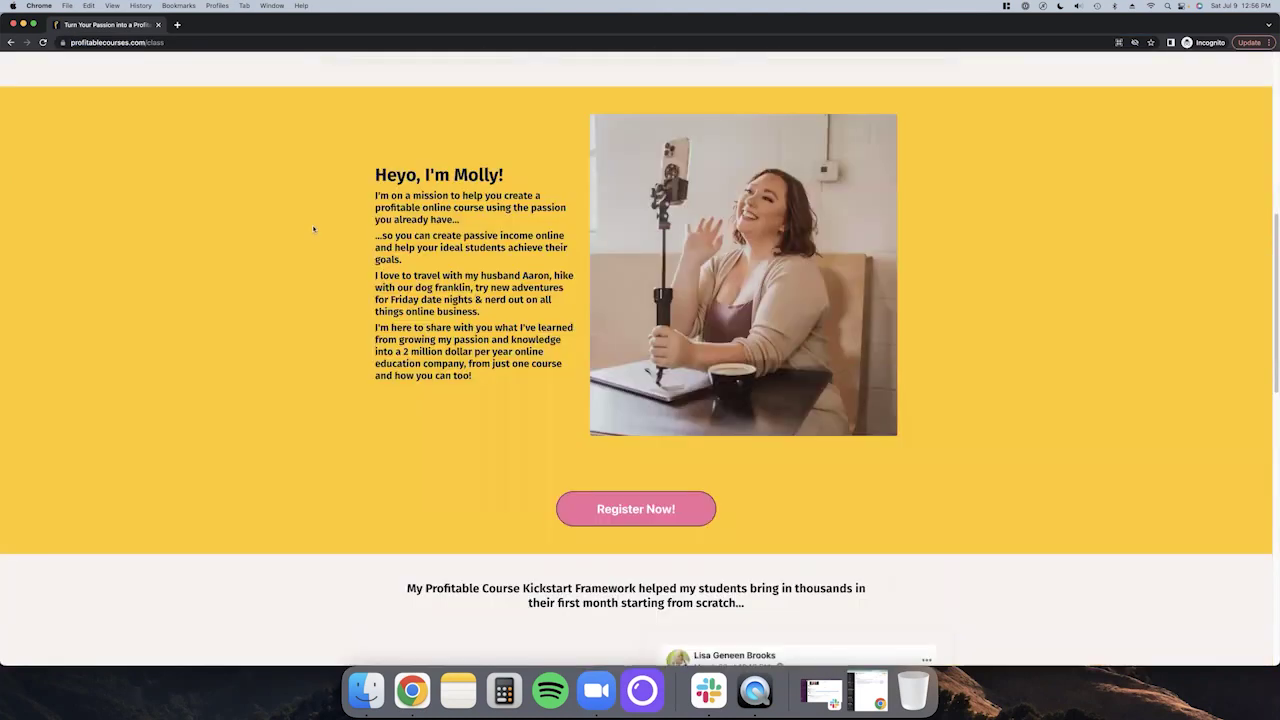
{"action": "scroll", "coordinate": [313, 229], "scroll_direction": "up", "scroll_amount": 6}
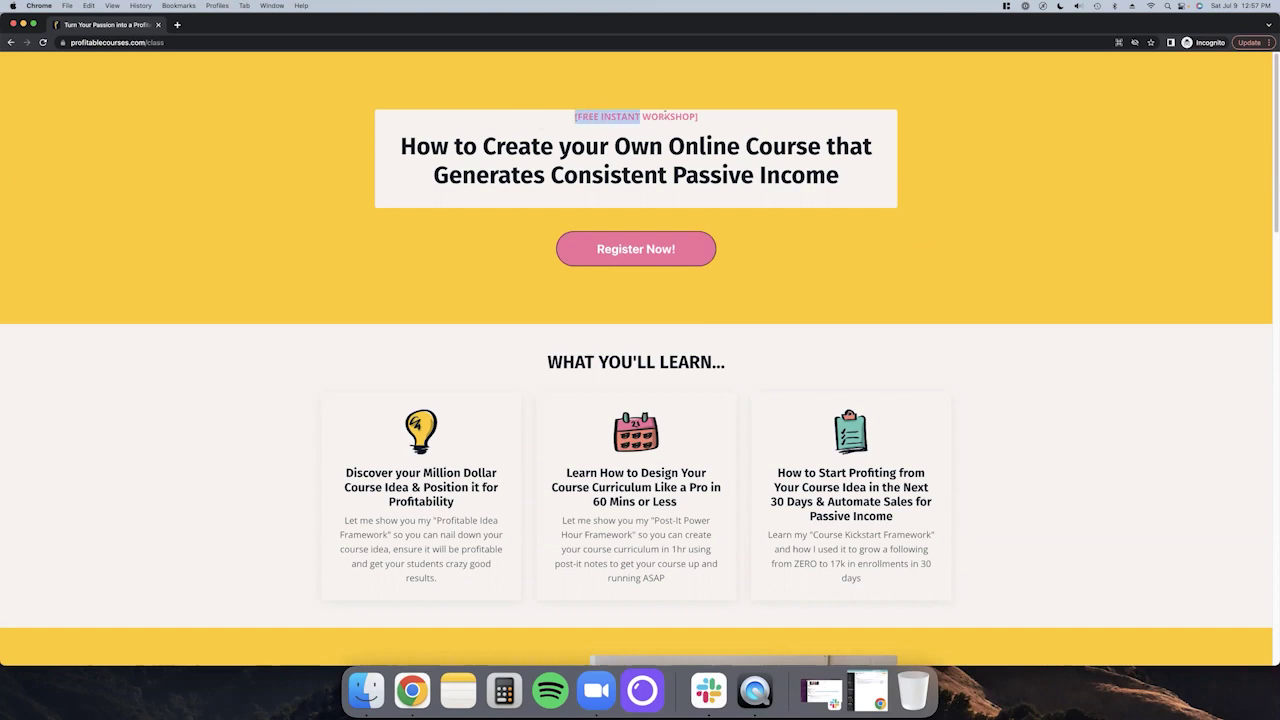
{"action": "left_click_drag", "start_coordinate": [559, 118], "coordinate": [702, 118]}
{"action": "left_click_drag", "start_coordinate": [385, 150], "coordinate": [845, 175]}
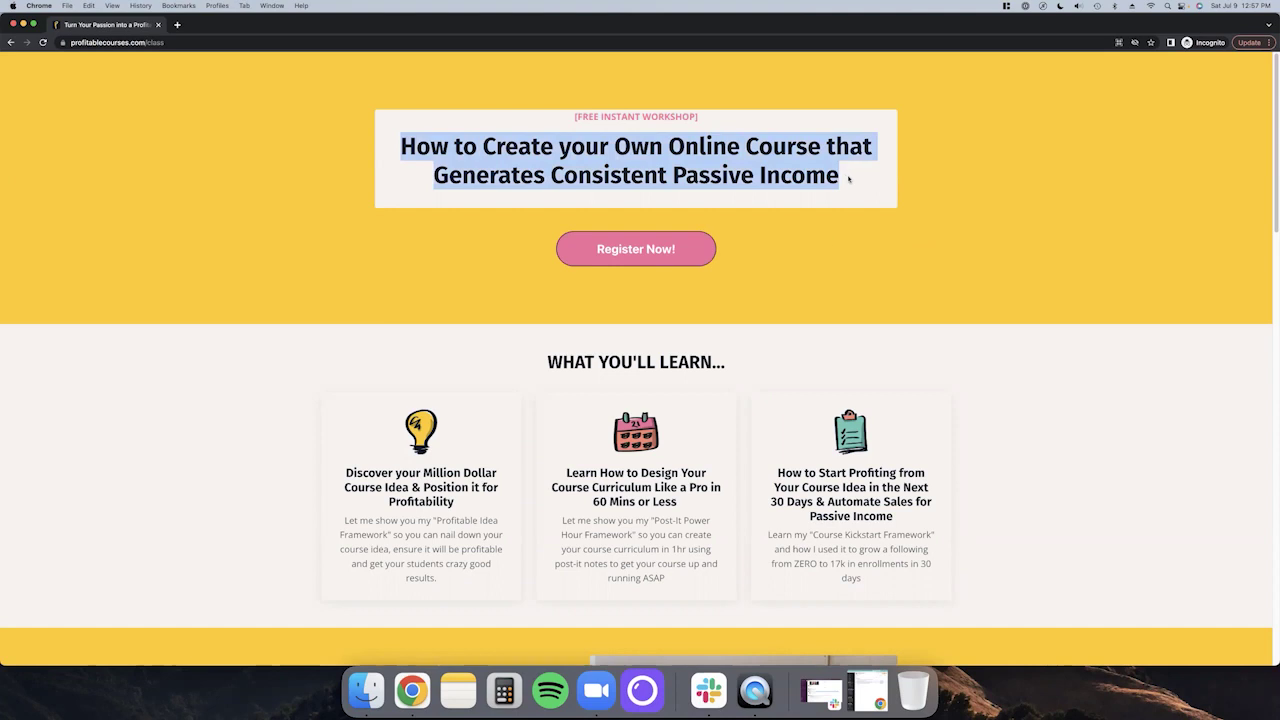
{"action": "left_click", "coordinate": [750, 335]}
{"action": "scroll", "coordinate": [750, 335], "scroll_direction": "down", "scroll_amount": 1}
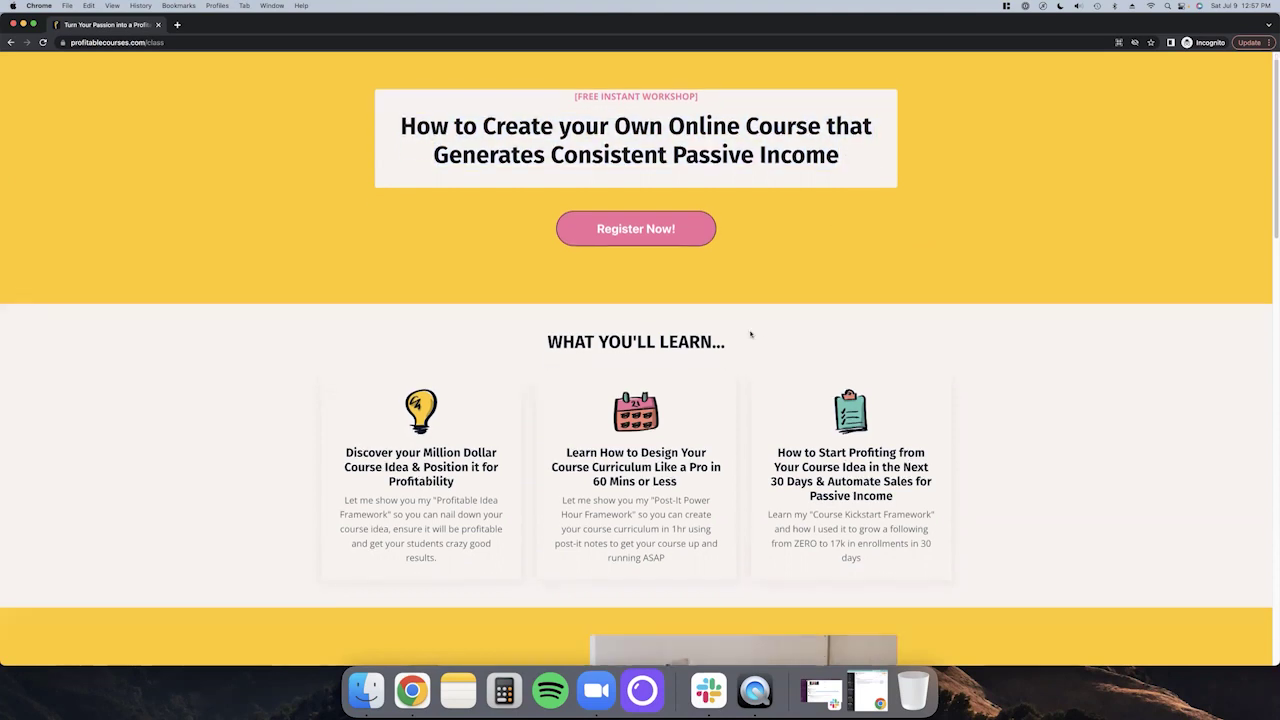
{"action": "scroll", "coordinate": [748, 336], "scroll_direction": "down", "scroll_amount": 1}
{"action": "scroll", "coordinate": [746, 337], "scroll_direction": "down", "scroll_amount": 1}
{"action": "scroll", "coordinate": [600, 340], "scroll_direction": "down", "scroll_amount": 2}
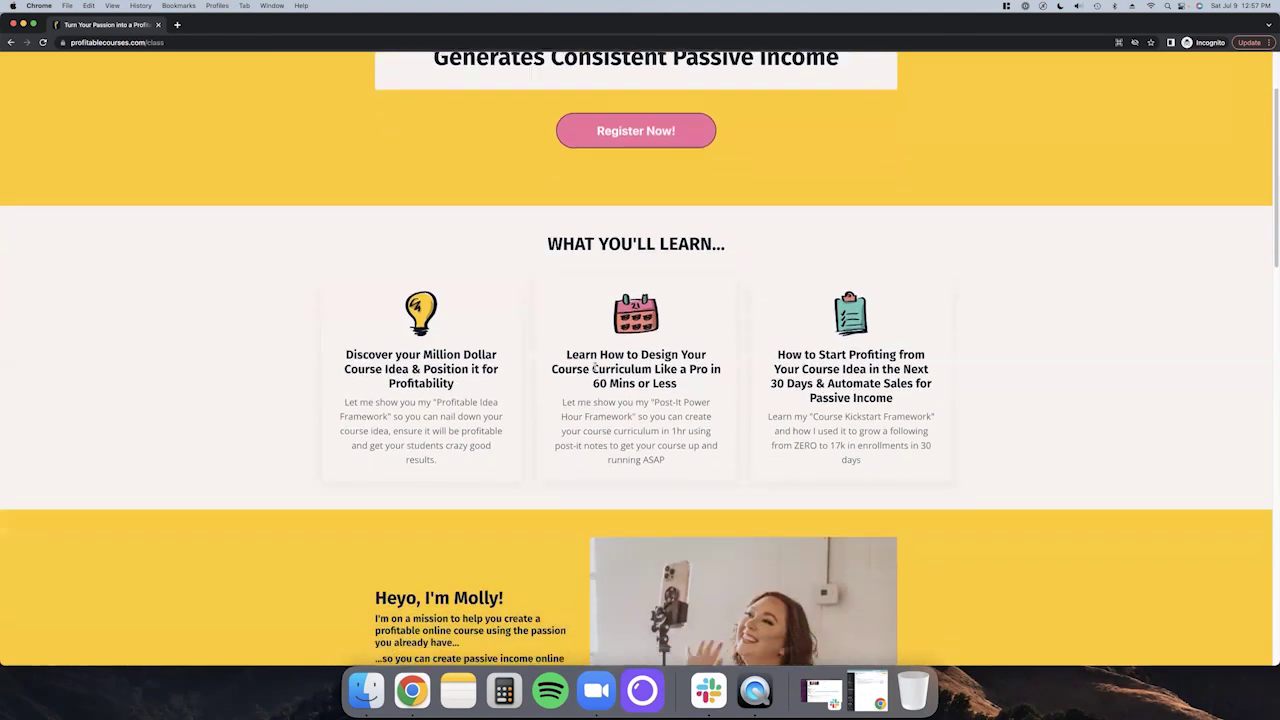
{"action": "left_click_drag", "start_coordinate": [424, 318], "coordinate": [463, 348]}
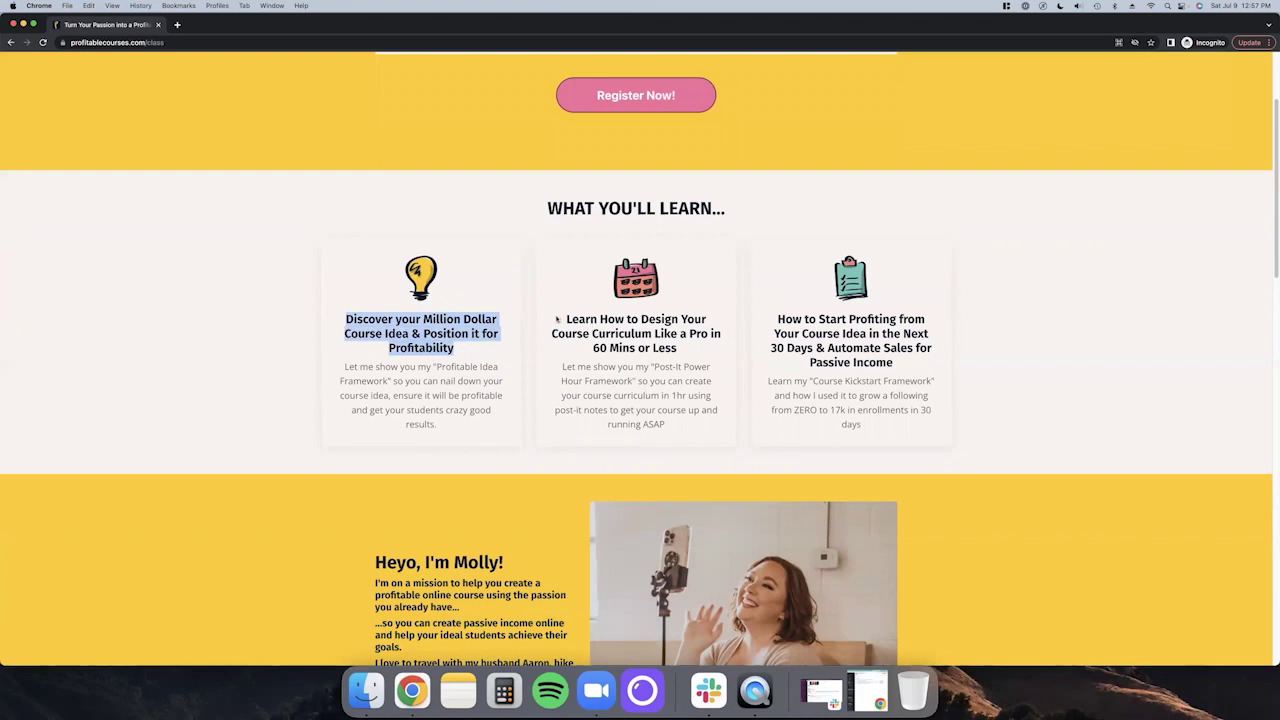
{"action": "left_click_drag", "start_coordinate": [556, 319], "coordinate": [680, 348]}
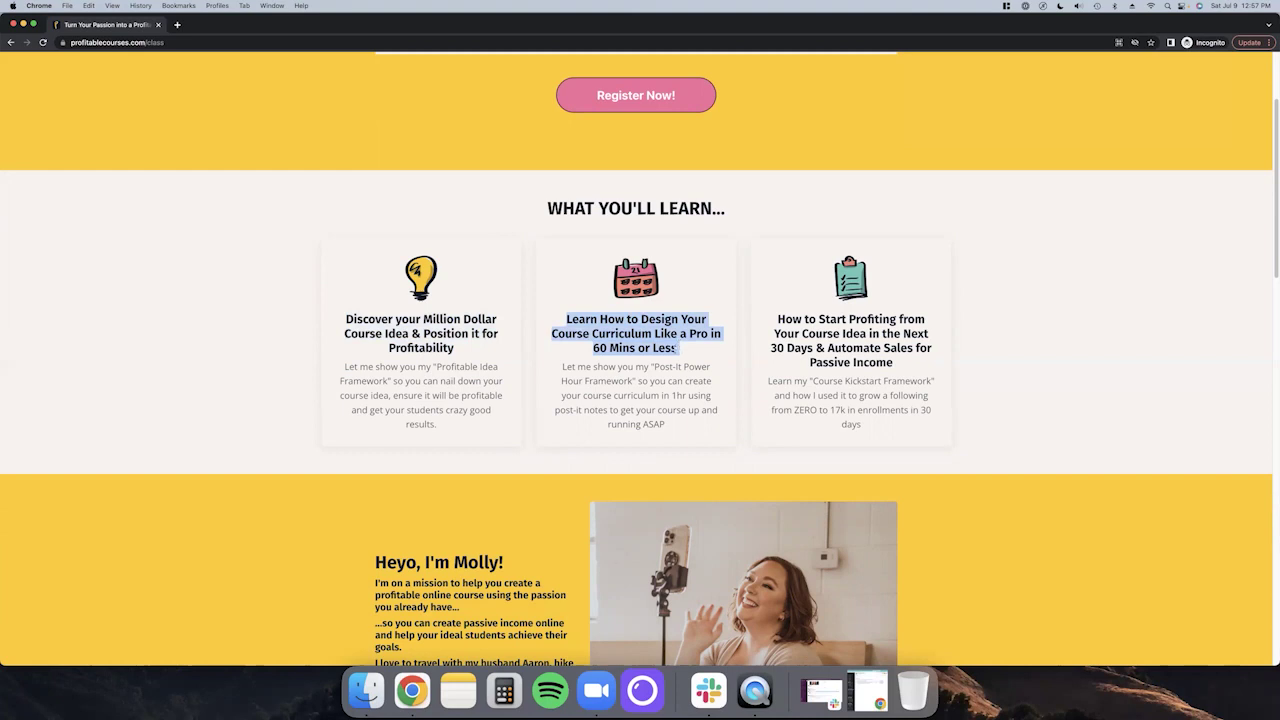
{"action": "mouse_move", "coordinate": [776, 319]}
{"action": "left_mouse_down"}
{"action": "mouse_move", "coordinate": [842, 334]}
{"action": "mouse_move", "coordinate": [820, 348]}
{"action": "left_mouse_up"}
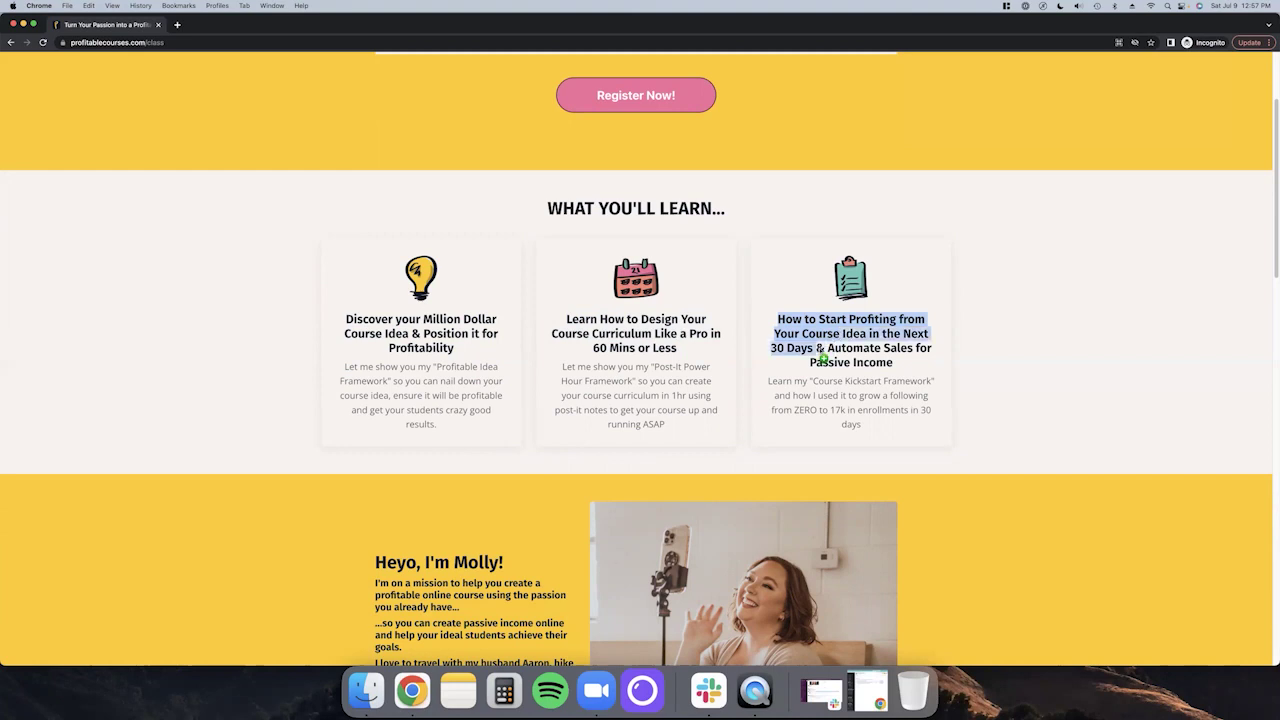
{"action": "left_click_drag", "start_coordinate": [838, 348], "coordinate": [899, 364]}
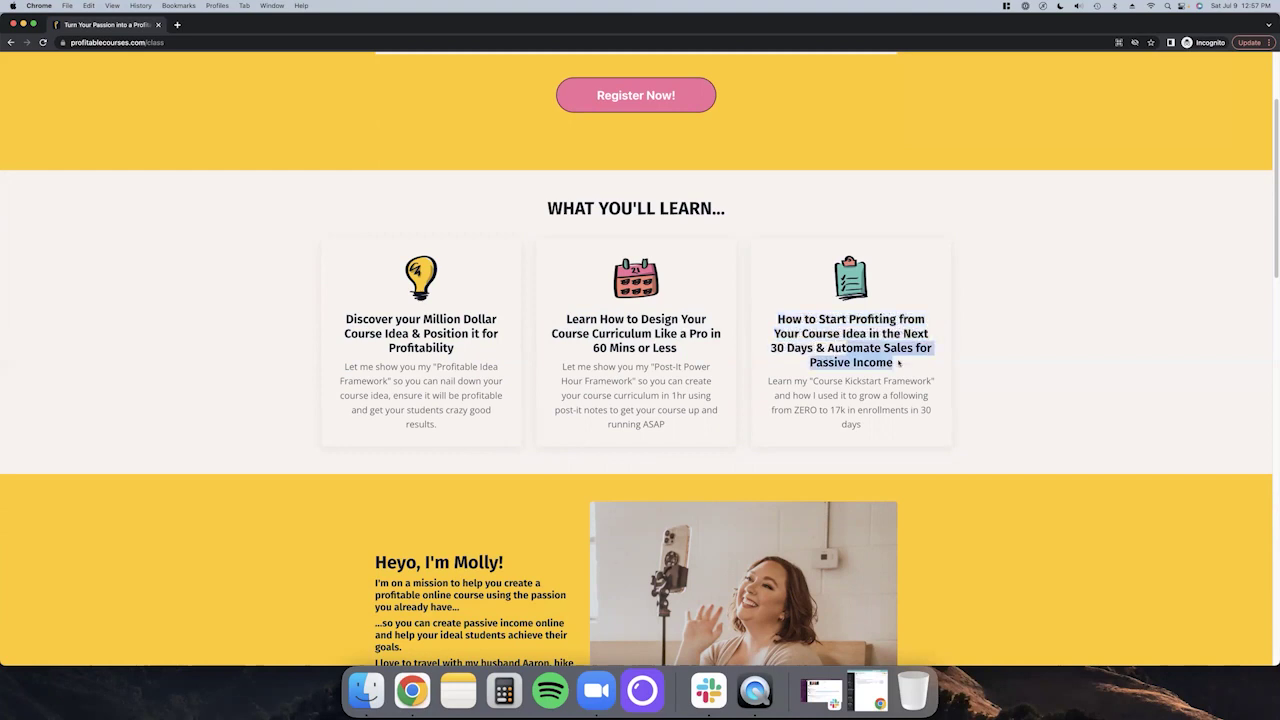
{"action": "left_click", "coordinate": [899, 370]}
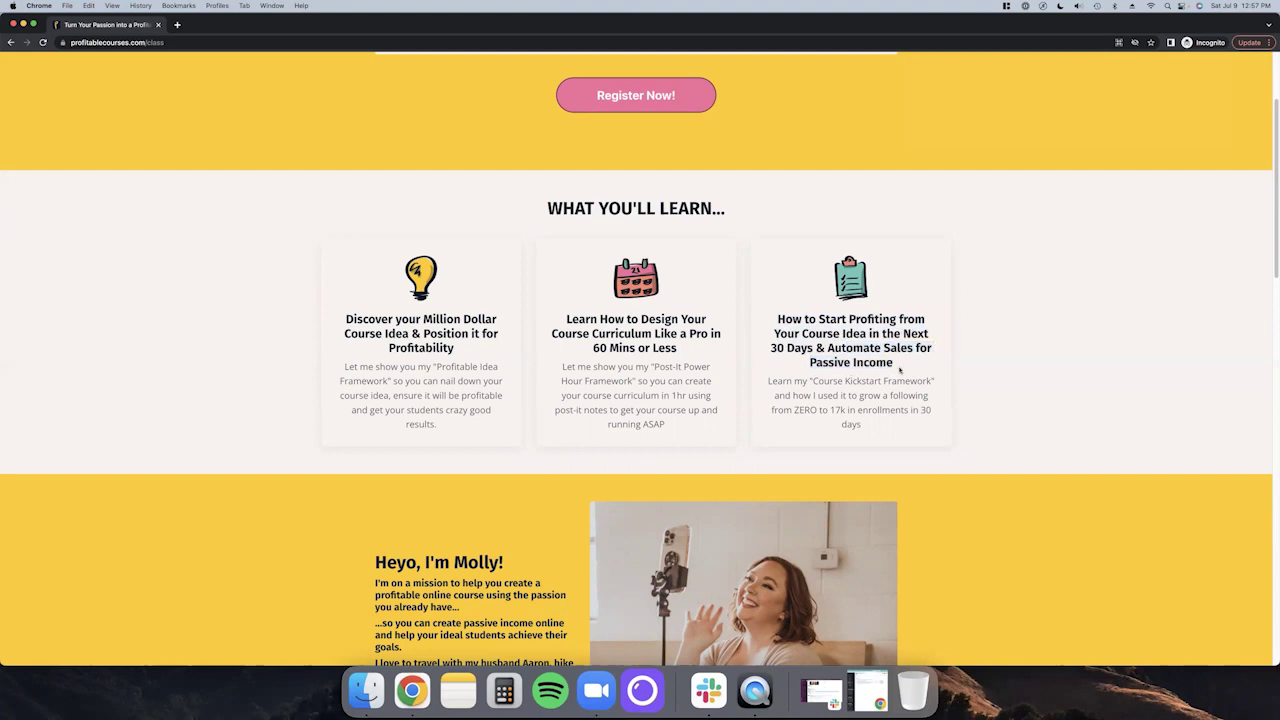
{"action": "scroll", "coordinate": [899, 370], "scroll_direction": "up", "scroll_amount": 2}
{"action": "scroll", "coordinate": [826, 325], "scroll_direction": "up", "scroll_amount": 1}
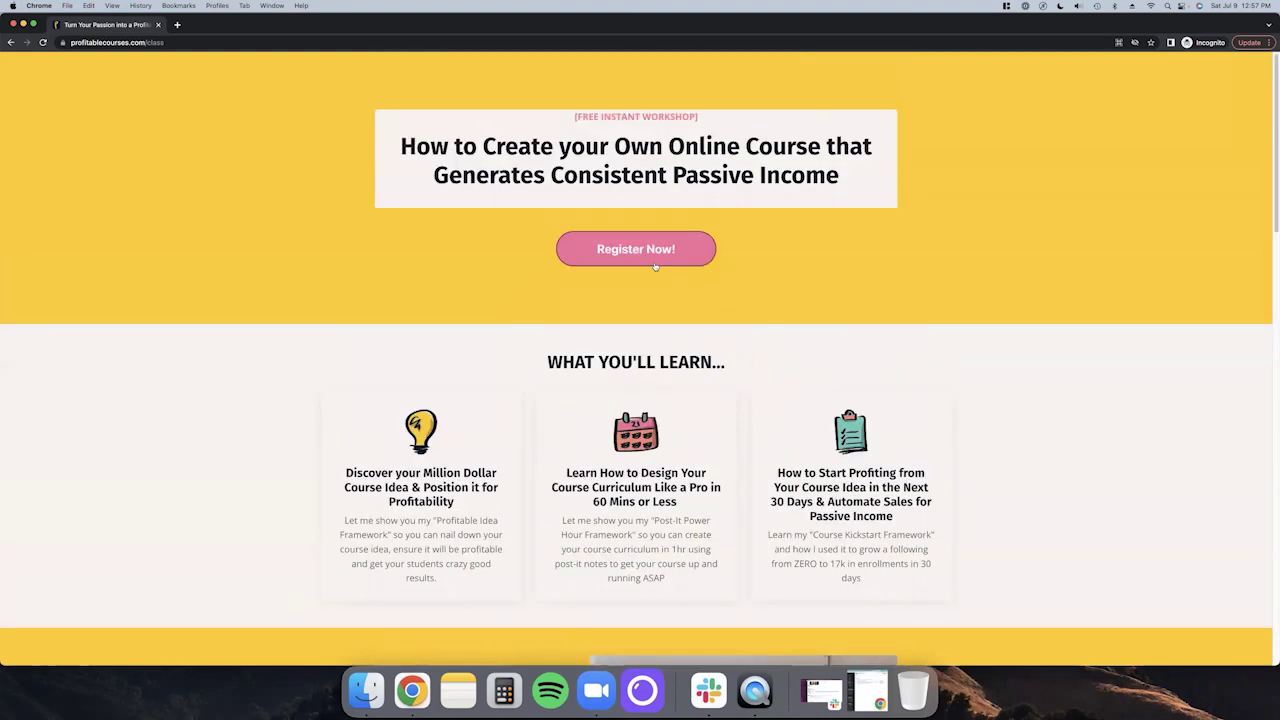
Start registering for the free online course workshop with Register Now
{"action": "left_click", "coordinate": [641, 252]}
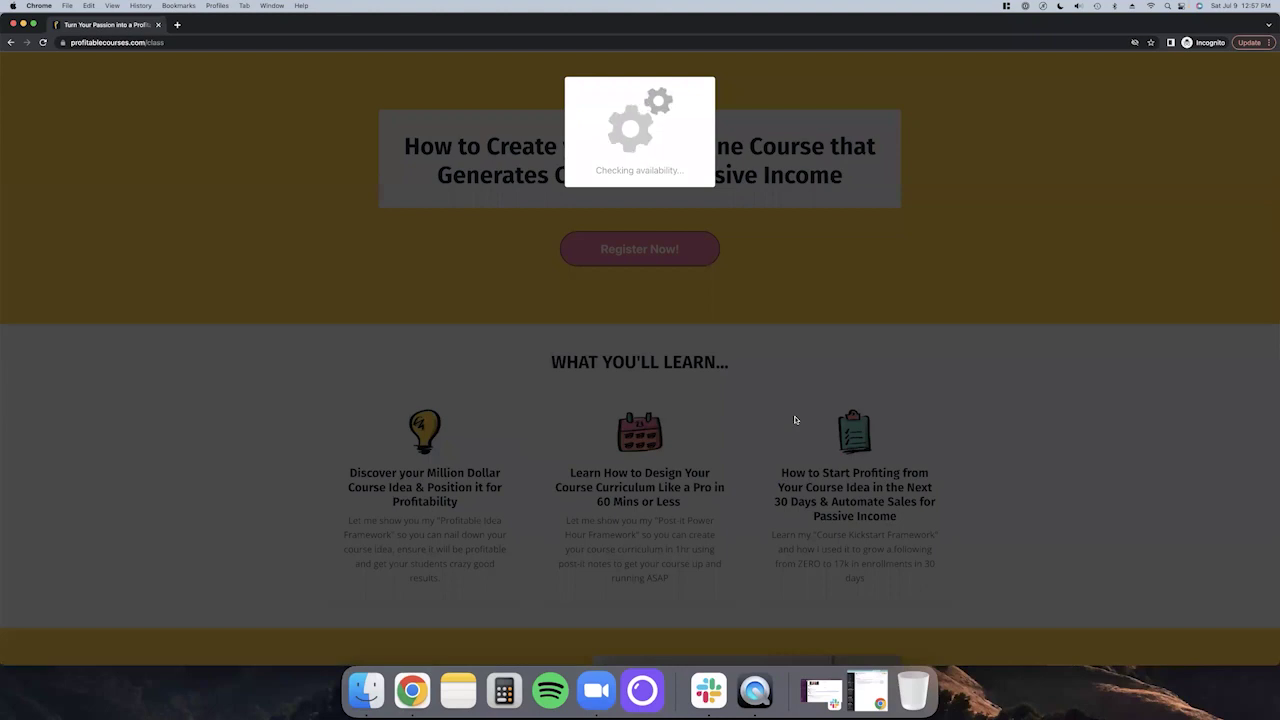